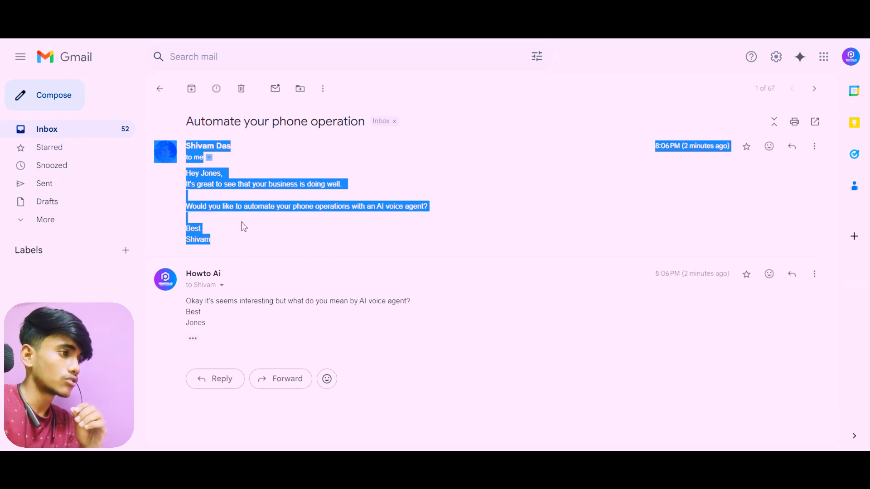
Read the expanded messages in the "Automate your phone operation" thread, covering the outreach e-mail and the reply asking about AI voice agents
click(343, 165)
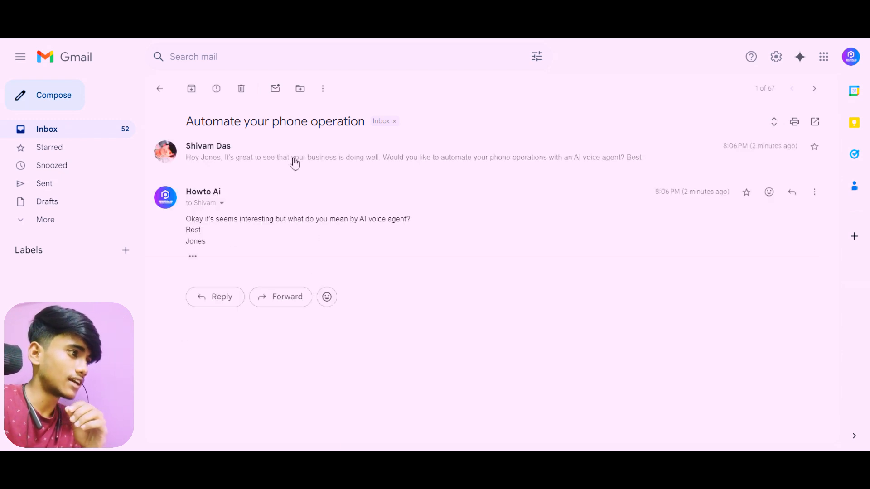
click(254, 157)
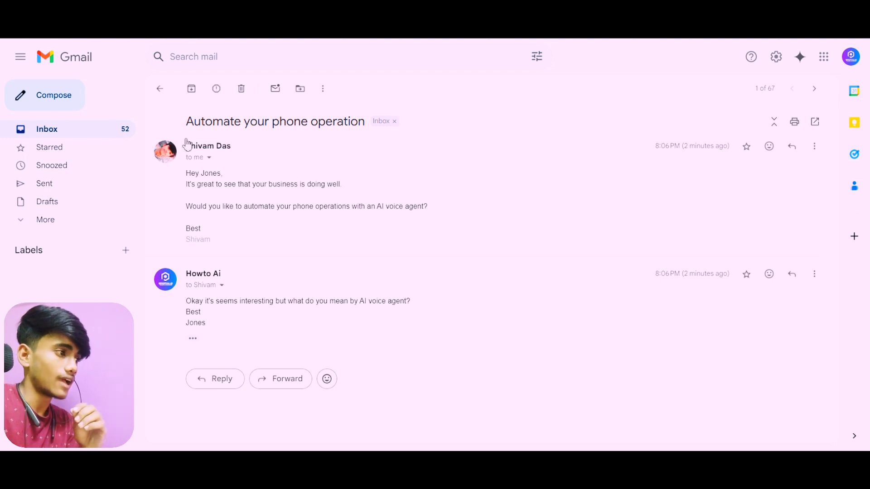
drag(185, 174, 263, 246)
click(182, 195)
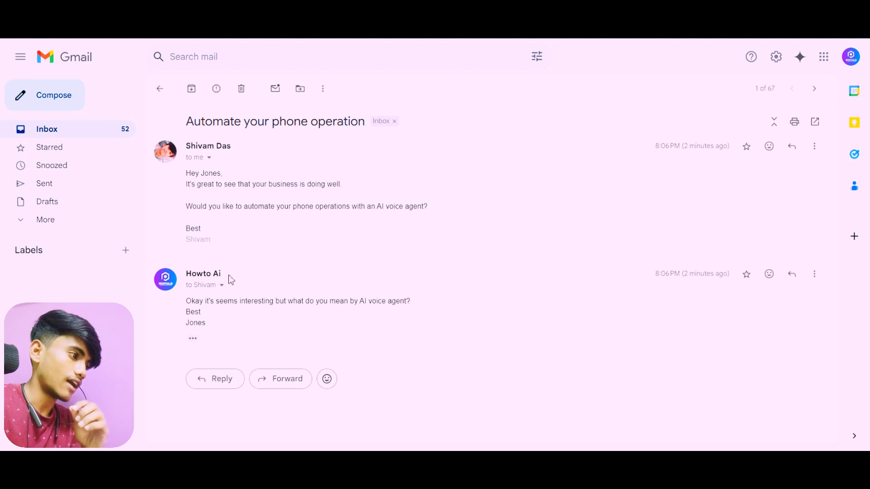
drag(186, 303, 219, 322)
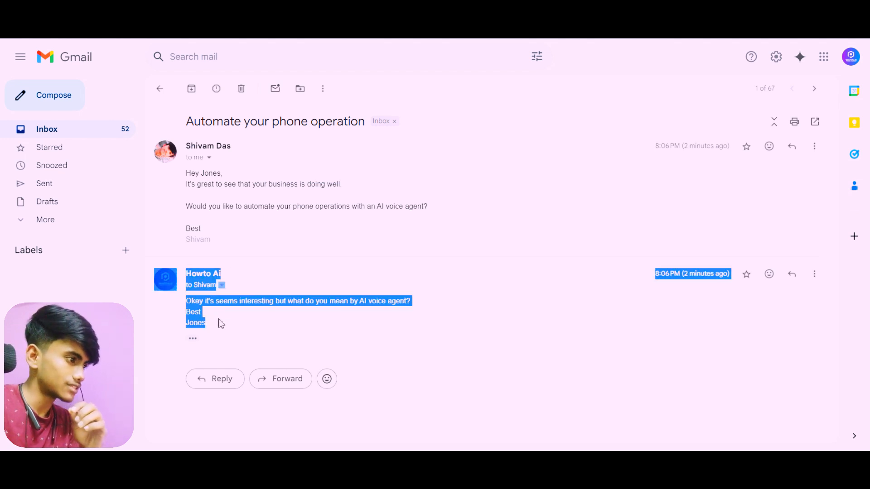
click(218, 325)
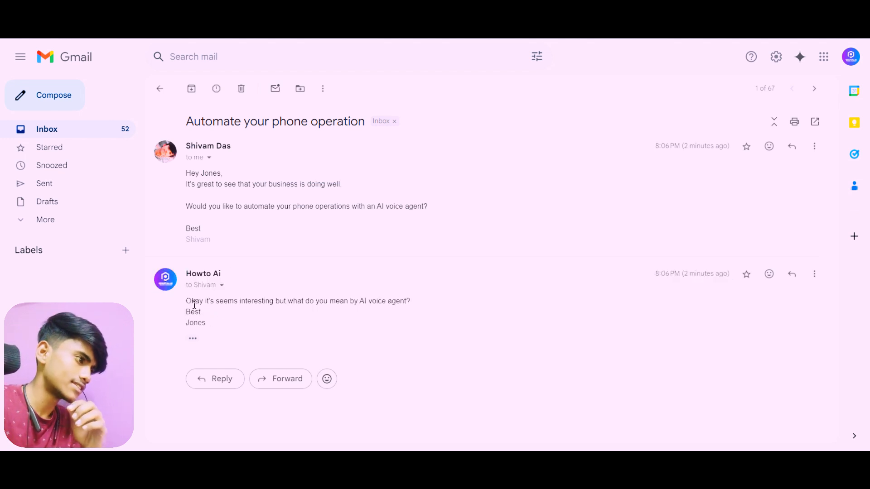
drag(215, 300, 246, 311)
click(248, 312)
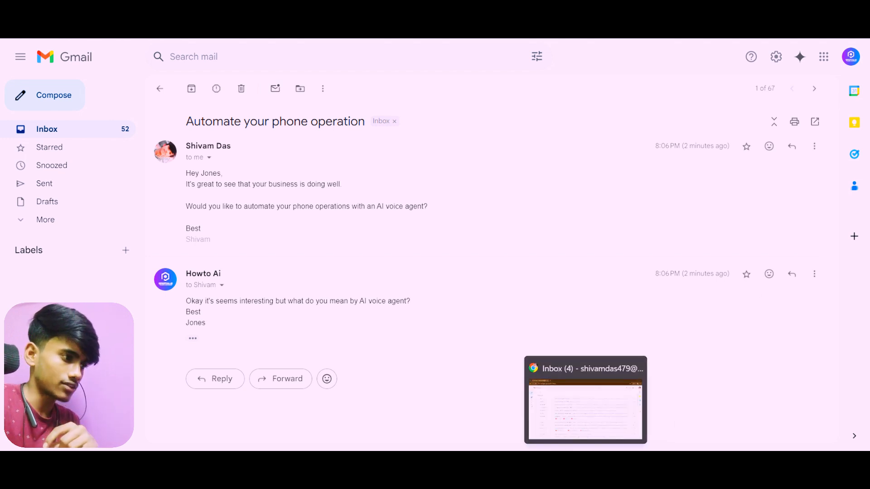
Switch to the n8n "Email agent" workflow and run a test execution of it
click(595, 394)
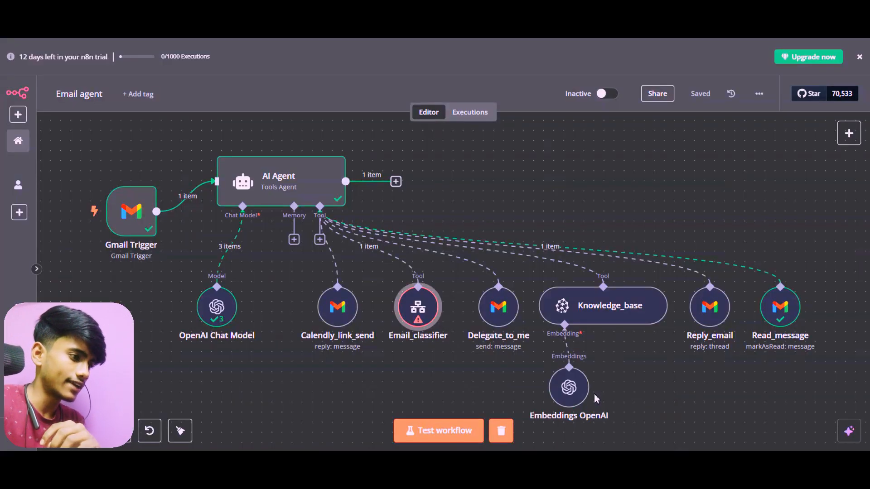
click(417, 441)
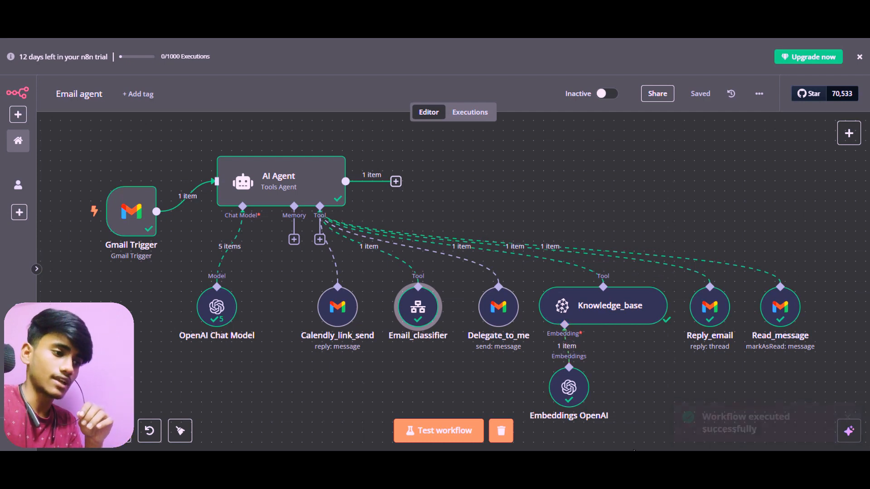
Switch back to the Gmail thread, show the newly arrived message and read its explanation of AI voice agents
mouse_move(635, 461)
click(638, 423)
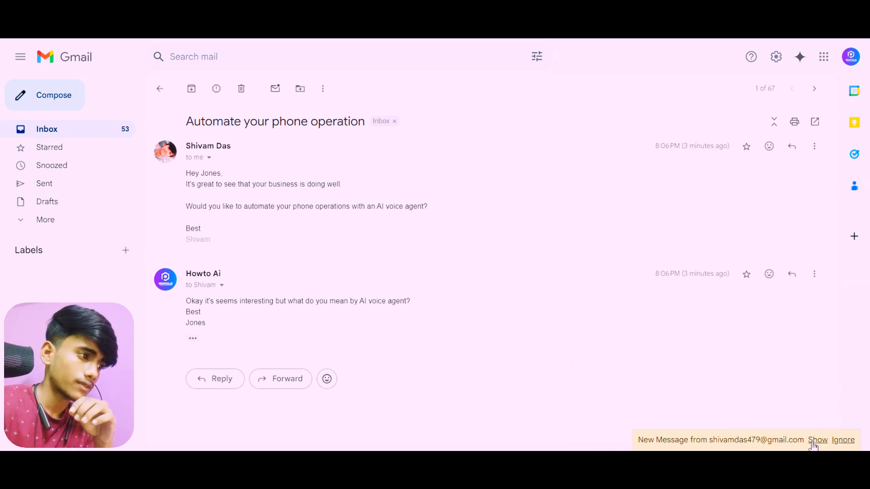
click(818, 440)
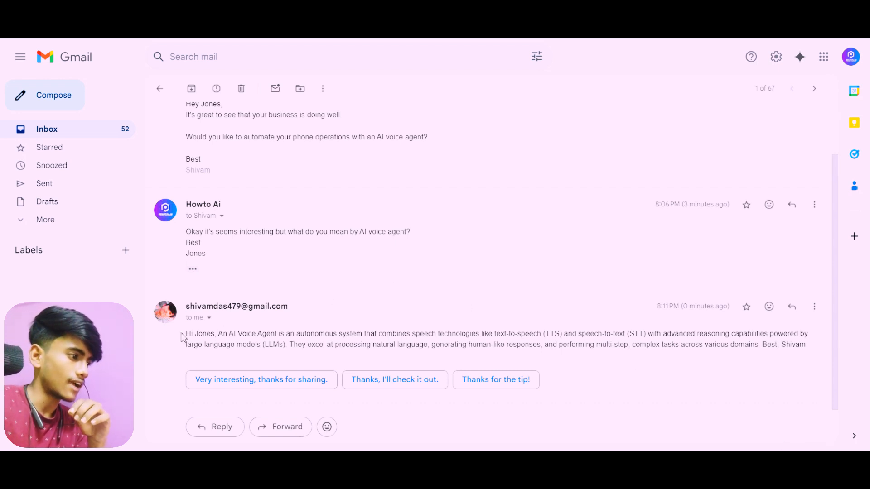
drag(186, 334, 399, 334)
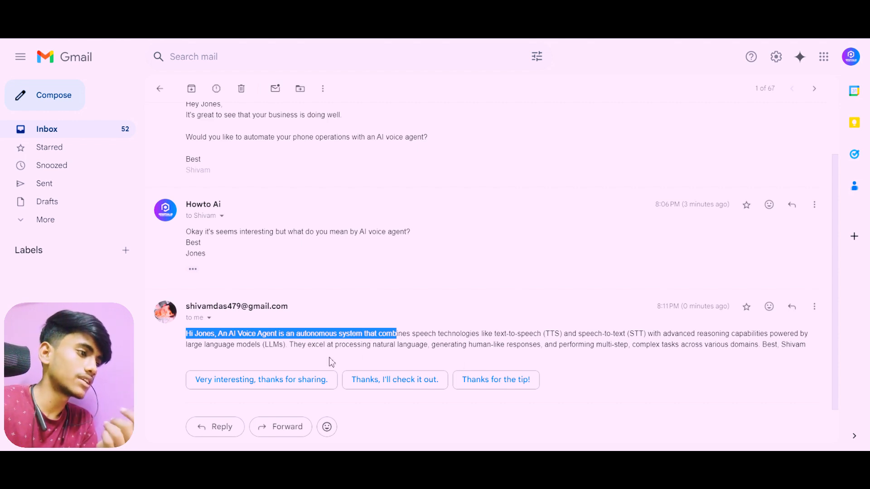
drag(437, 349, 541, 362)
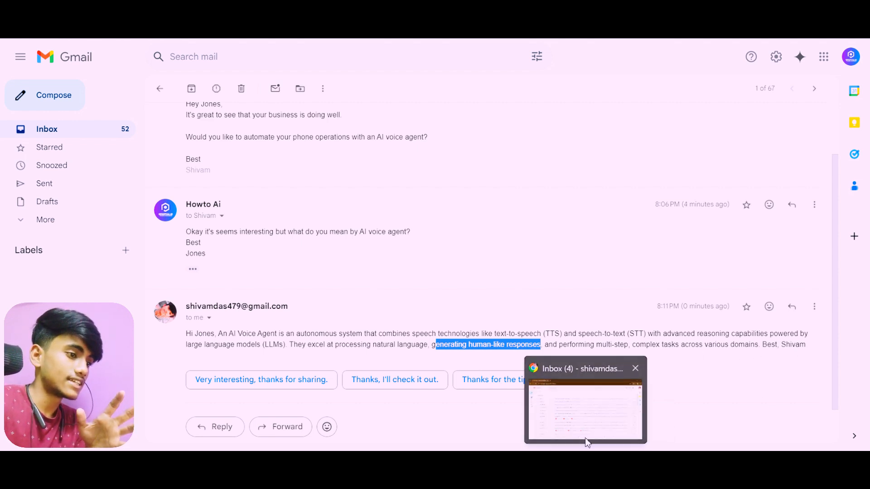
Return to the n8n "Email agent" workflow and look over its tool nodes, including Delegate_to_me
click(607, 417)
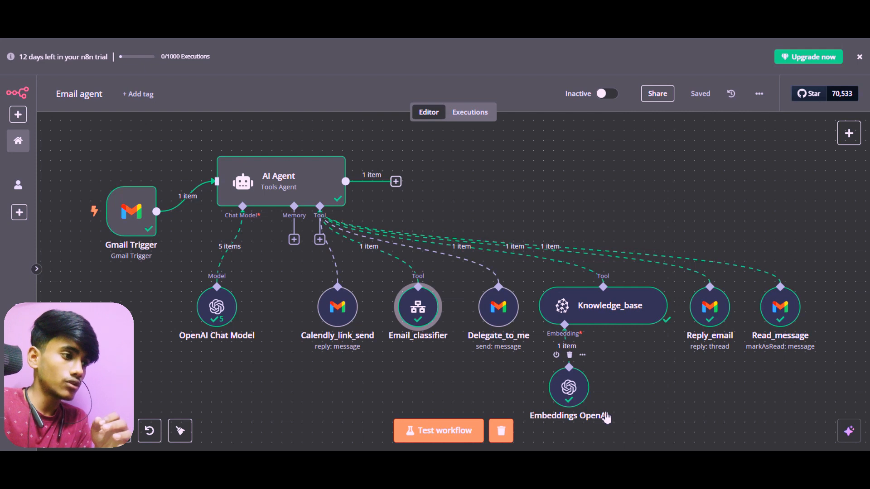
mouse_move(500, 315)
mouse_down()
mouse_move(511, 325)
mouse_move(500, 316)
mouse_up()
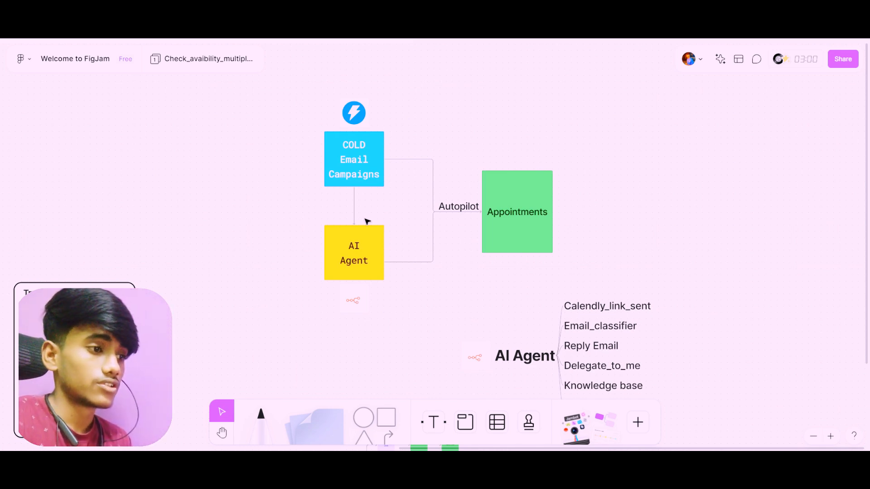
Examine the FigJam diagram linking cold email campaigns and the AI agent to appointments, along with the AI Agent's tool list
scroll(454, 305, right, 2)
scroll(454, 305, down, 1)
scroll(454, 305, right, 1)
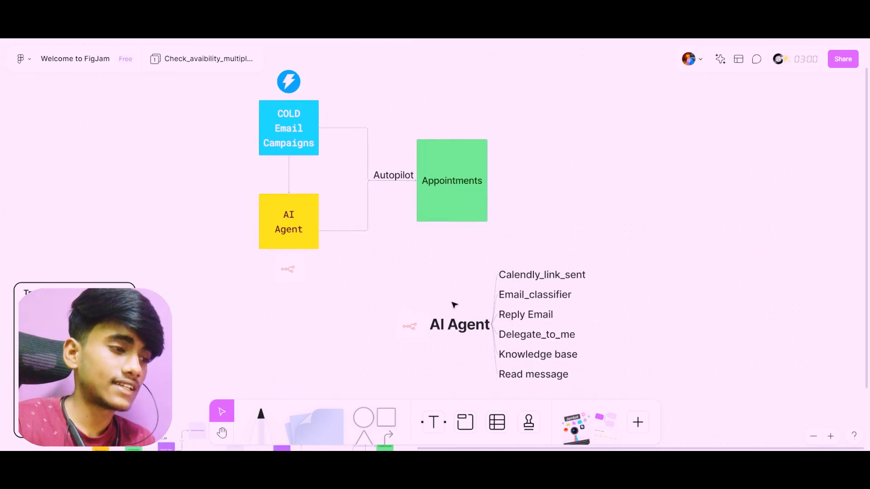
scroll(454, 304, down, 2)
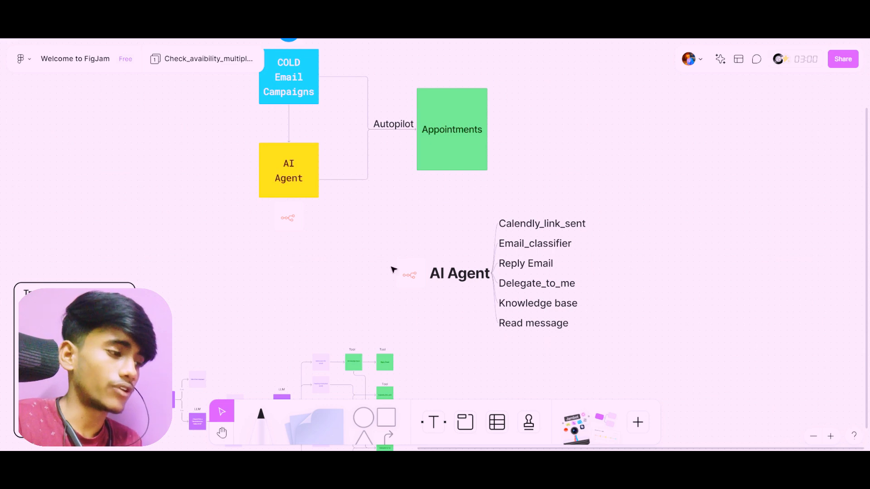
scroll(688, 344, left, 2)
scroll(688, 344, down, 1)
scroll(690, 344, left, 1)
scroll(690, 343, down, 1)
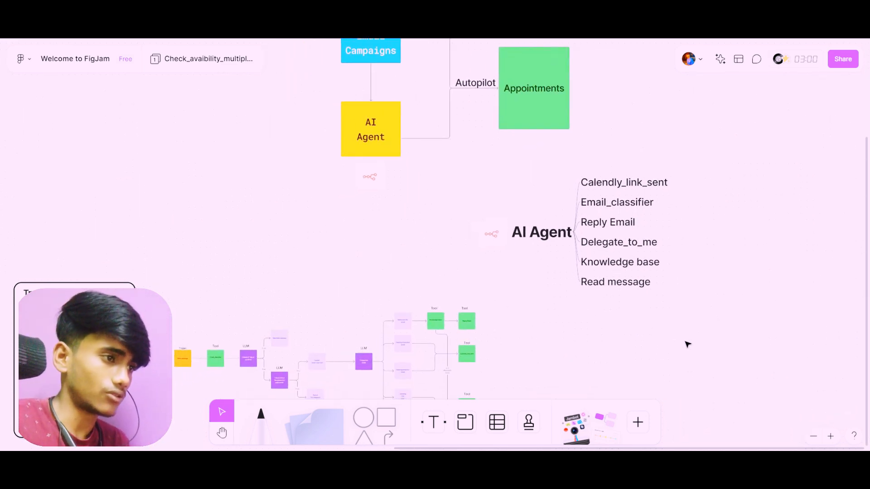
scroll(687, 345, down, 2)
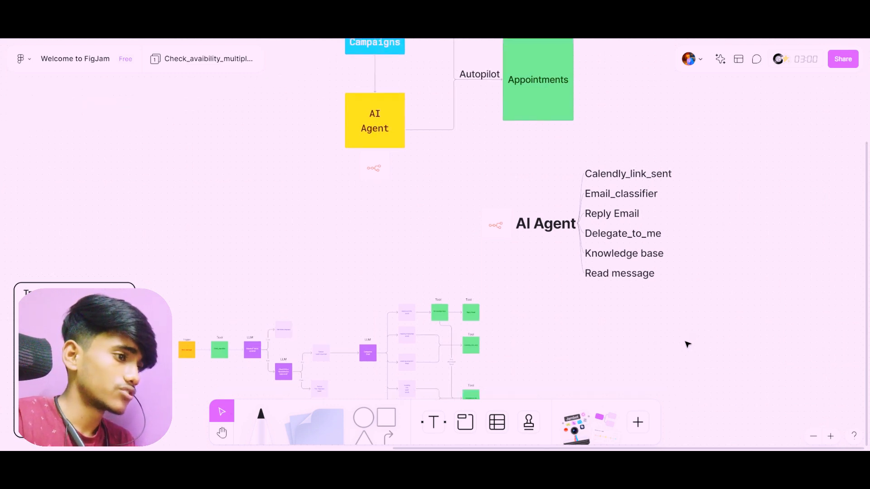
Examine the start of the agent's flowchart, from the New message trigger through Email_classifier to the LLM checks
scroll(687, 344, left, 4)
scroll(688, 345, left, 1)
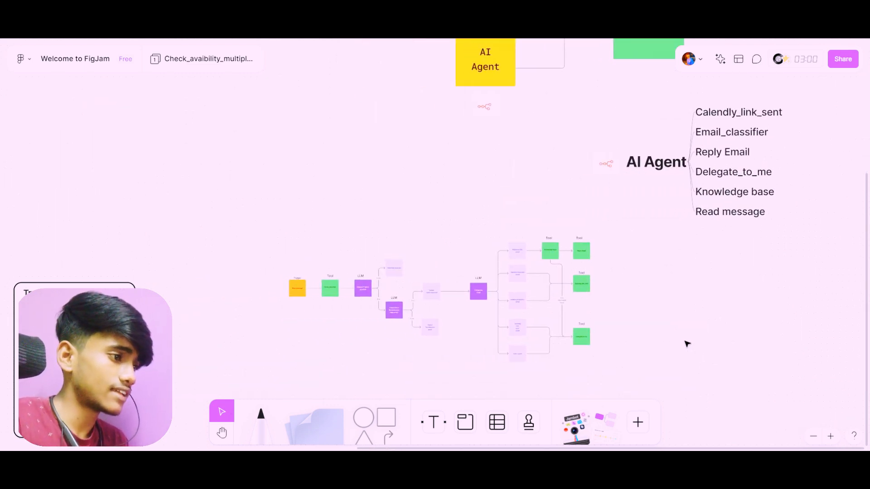
scroll(395, 318, up, 1)
scroll(364, 280, down, 1)
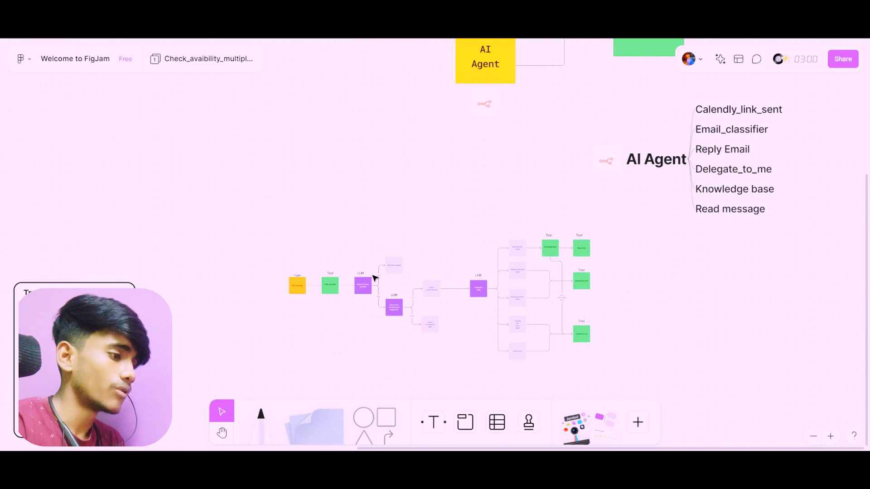
scroll(375, 278, up, 5)
scroll(249, 217, up, 5)
scroll(249, 217, down, 3)
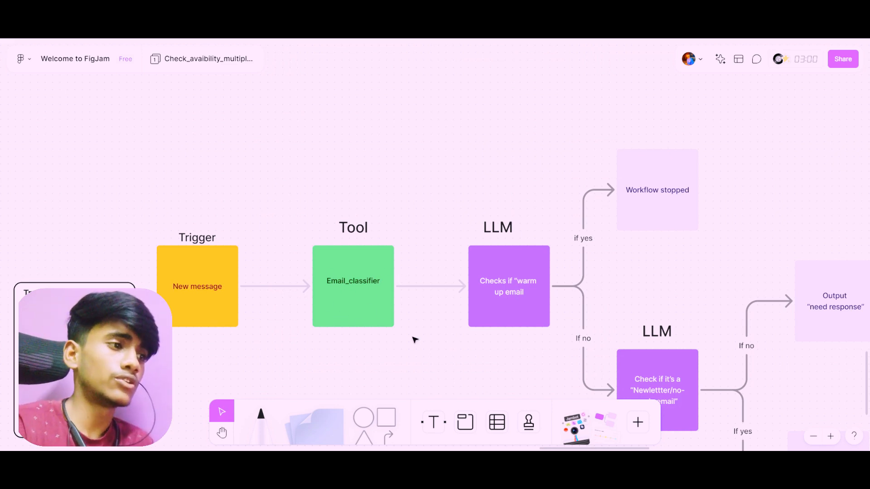
scroll(431, 268, down, 1)
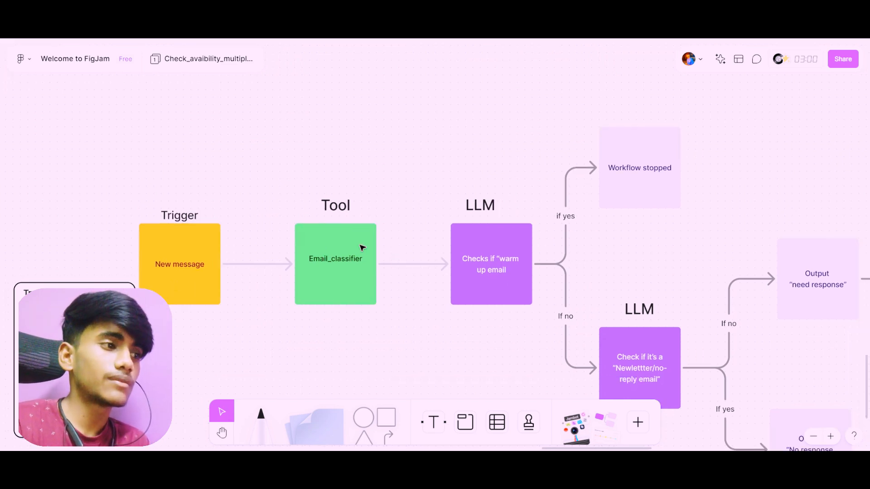
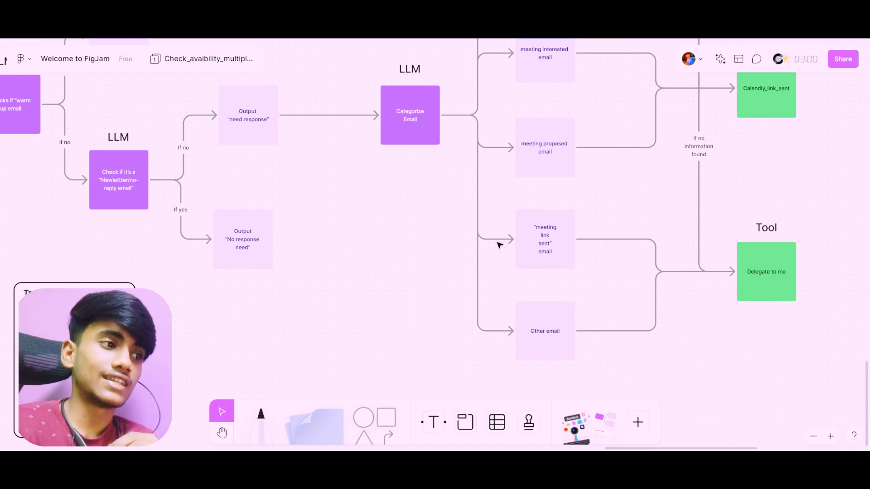
Examine the five email categories branching from the Categorize Email LLM in the FigJam flowchart
scroll(561, 282, down, 1)
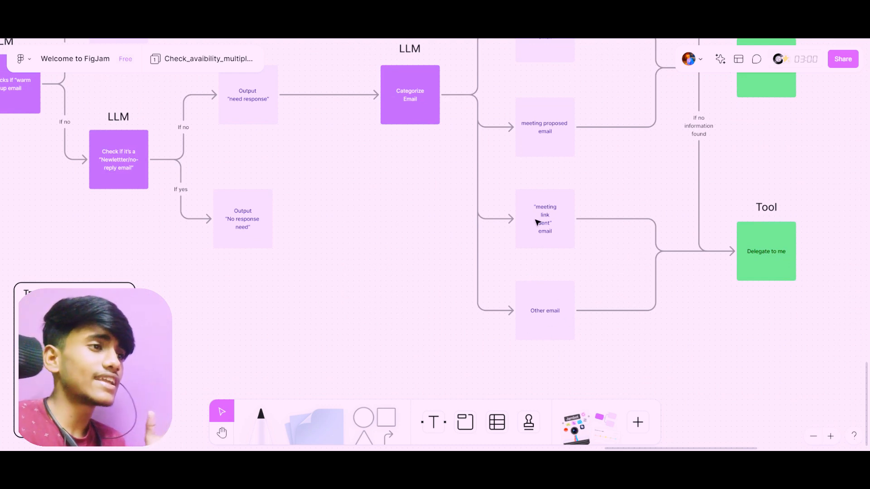
scroll(538, 222, up, 5)
scroll(538, 222, up, 4)
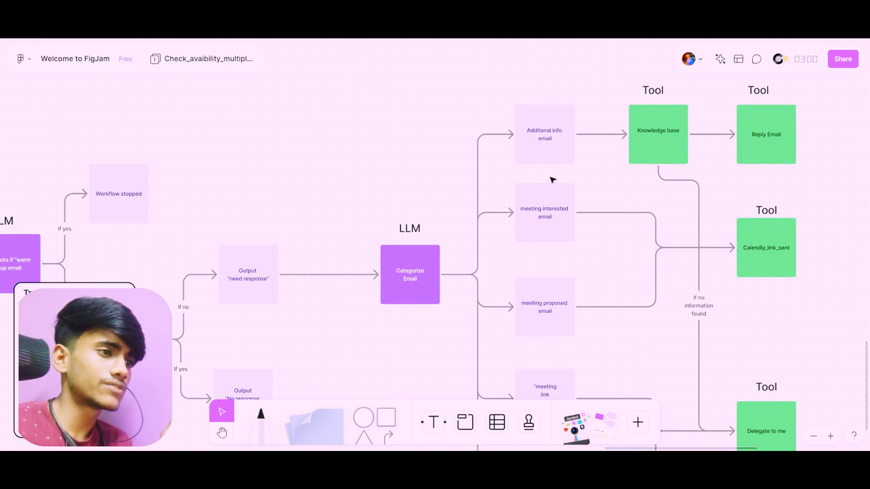
scroll(550, 178, down, 6)
scroll(551, 179, down, 6)
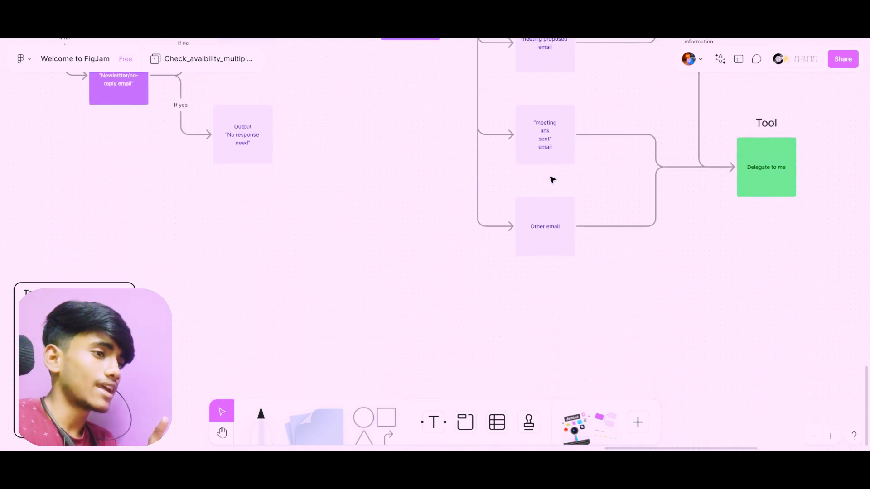
scroll(551, 179, up, 1)
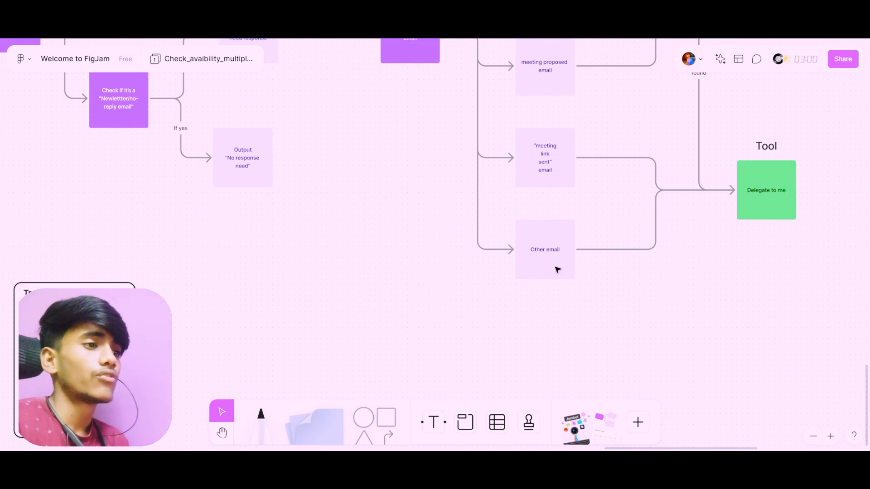
Examine the additional info branch through Knowledge base to Reply Email, and its fallback to Delegate to me
scroll(558, 269, up, 13)
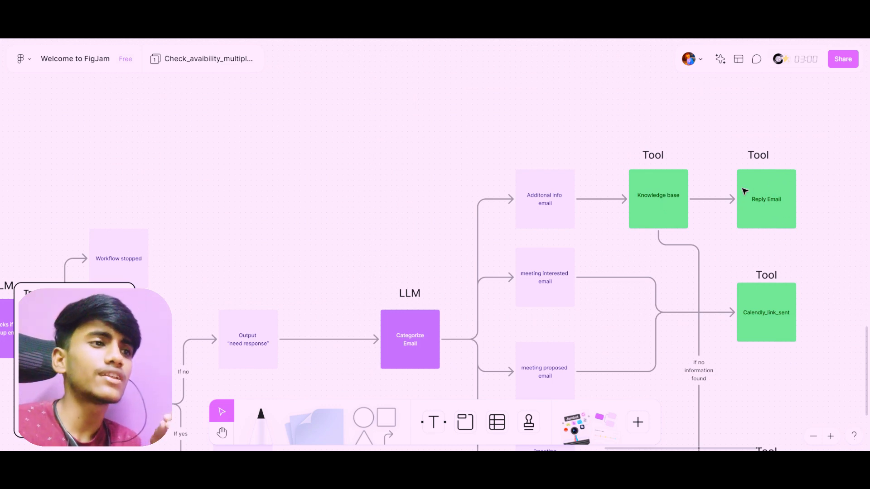
scroll(789, 193, down, 3)
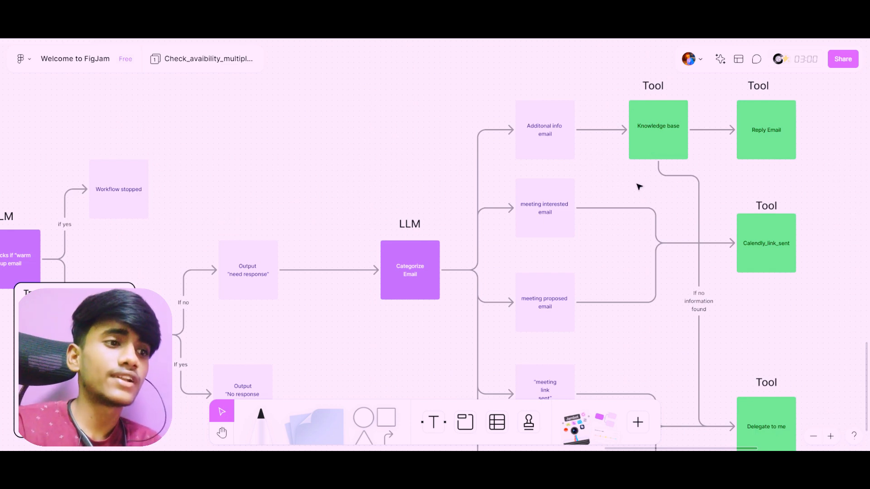
scroll(639, 187, down, 3)
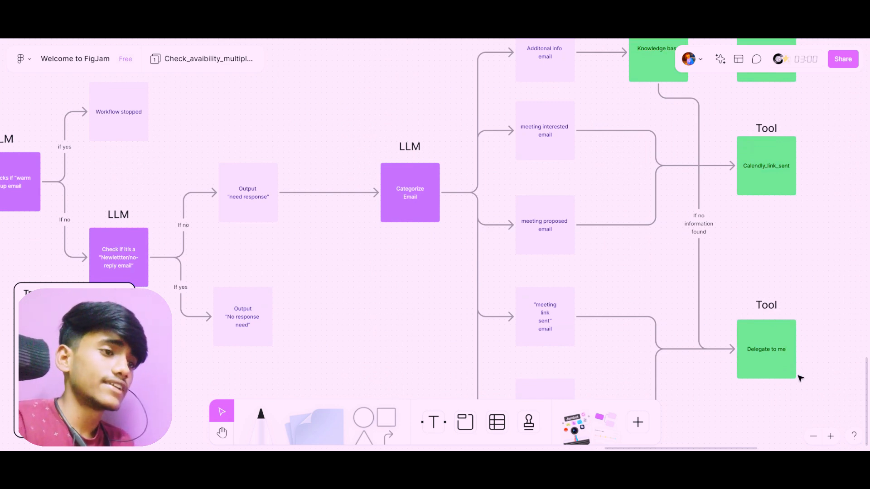
scroll(762, 323, up, 5)
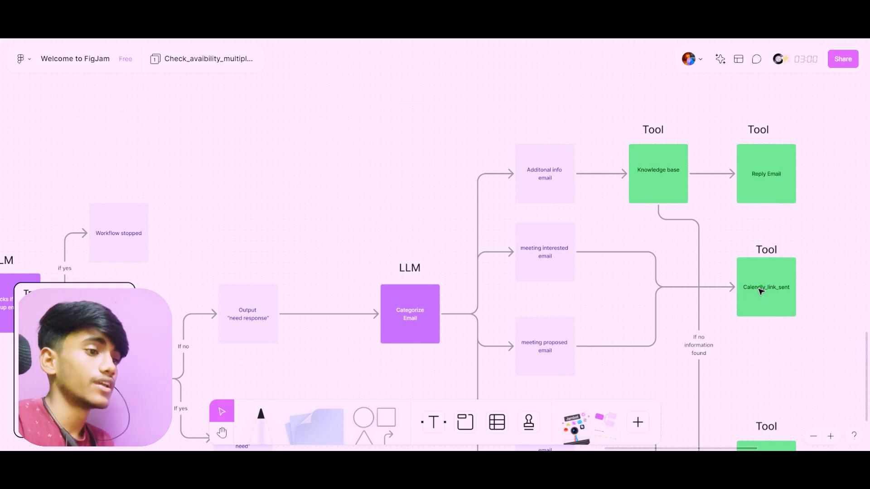
Trace the meeting branches to Calendly_link_sent and the "meeting link sent" and other email branches to Delegate to me
scroll(762, 292, down, 4)
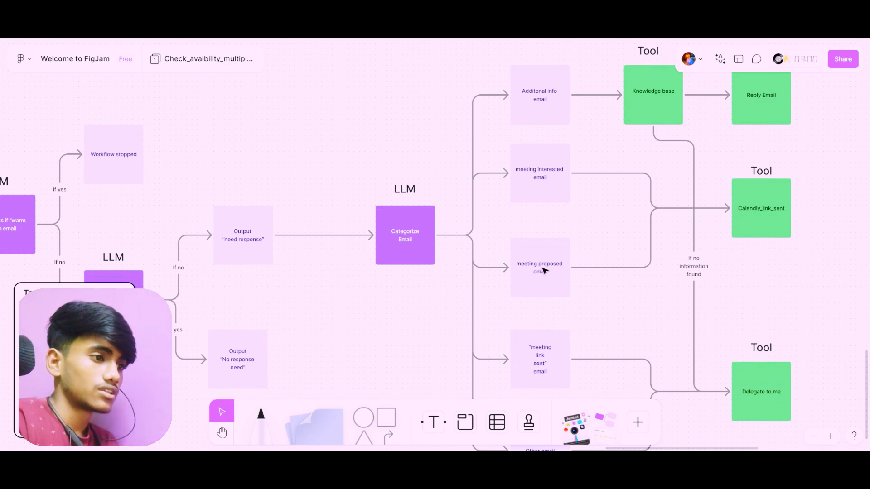
scroll(544, 271, down, 2)
scroll(536, 340, down, 2)
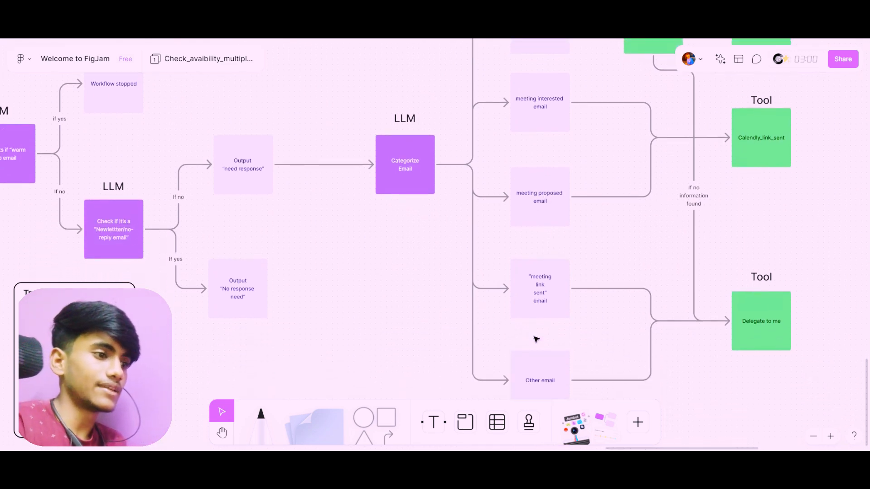
scroll(547, 395, down, 2)
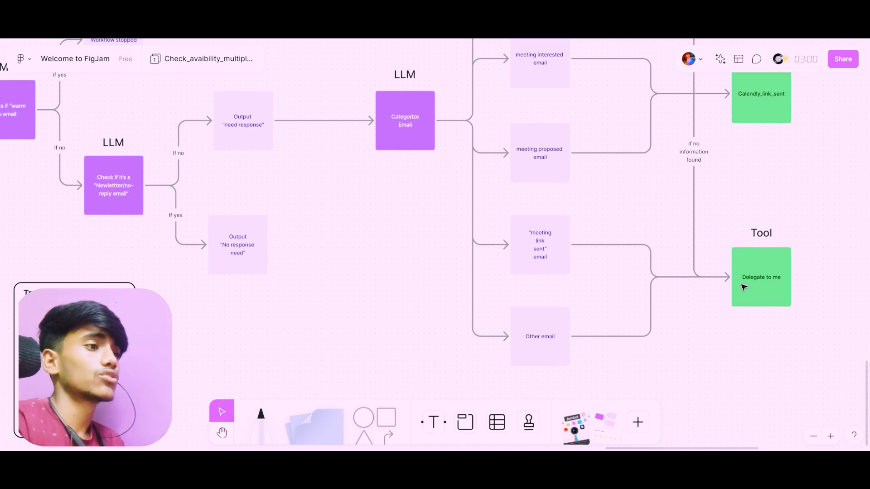
Look over the whole agent flowchart from the New message trigger to the tools, and return to the AI Agent heading
scroll(681, 268, down, 3)
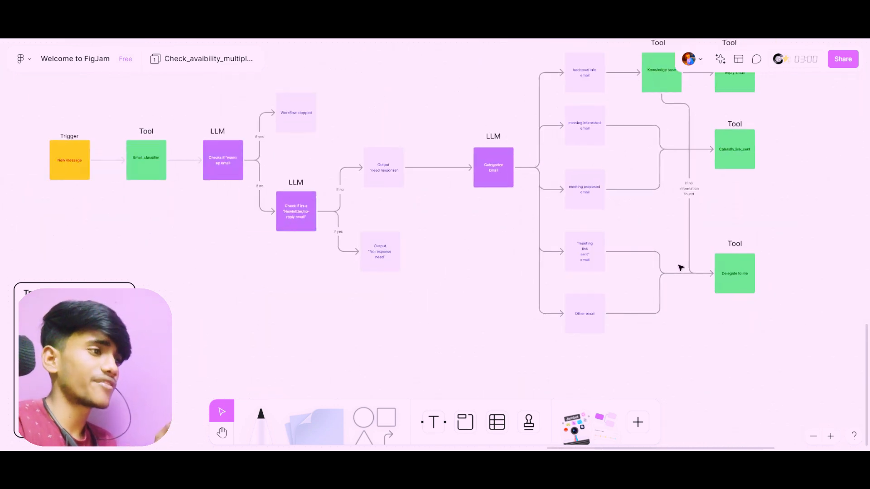
scroll(681, 268, up, 10)
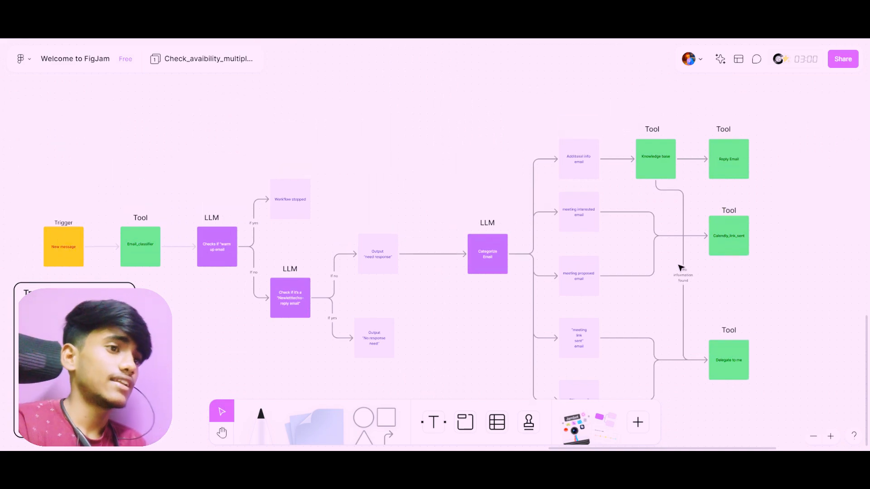
scroll(681, 268, right, 5)
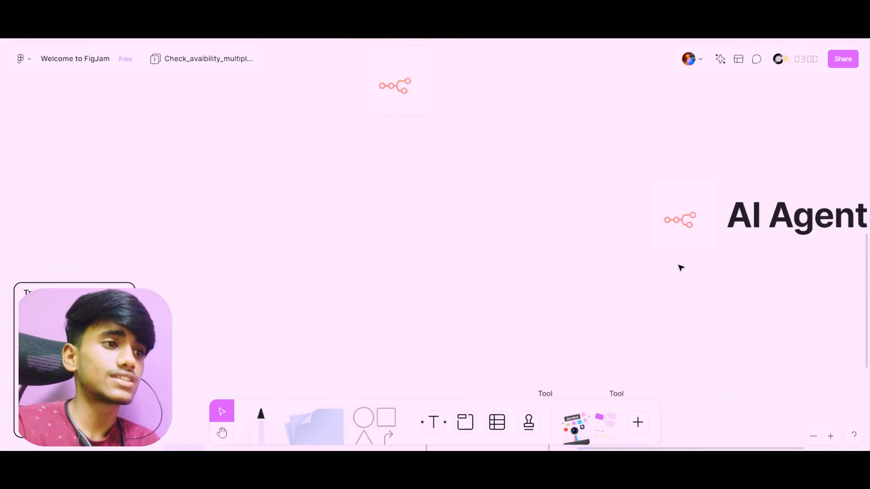
scroll(680, 267, up, 3)
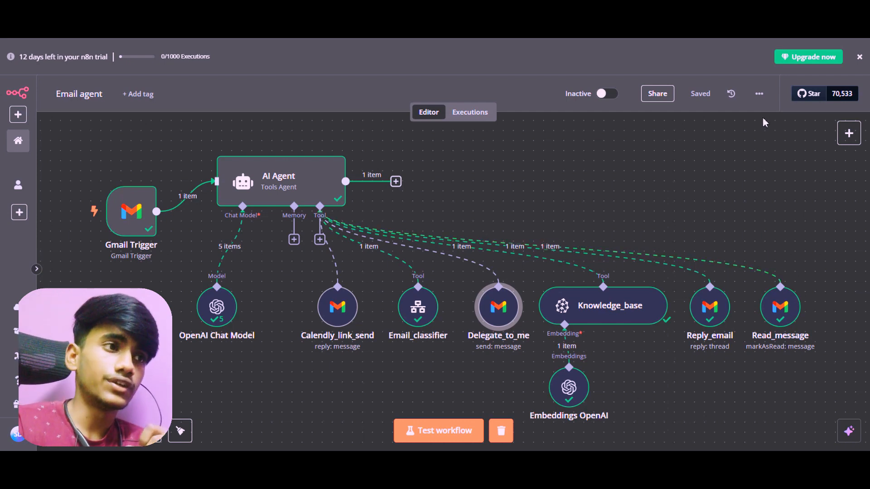
Switch to the n8n "Email agent" workflow, show its import-from-file option with the Downloads files, and close the file chooser
click(760, 95)
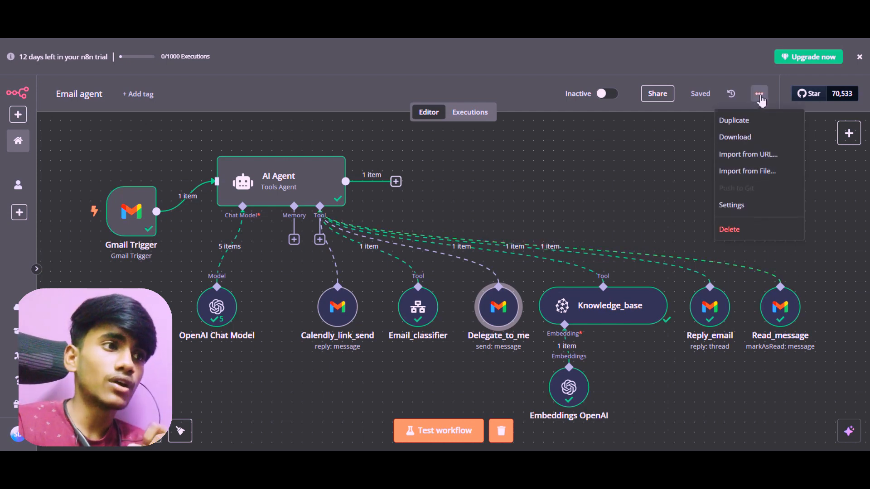
click(760, 171)
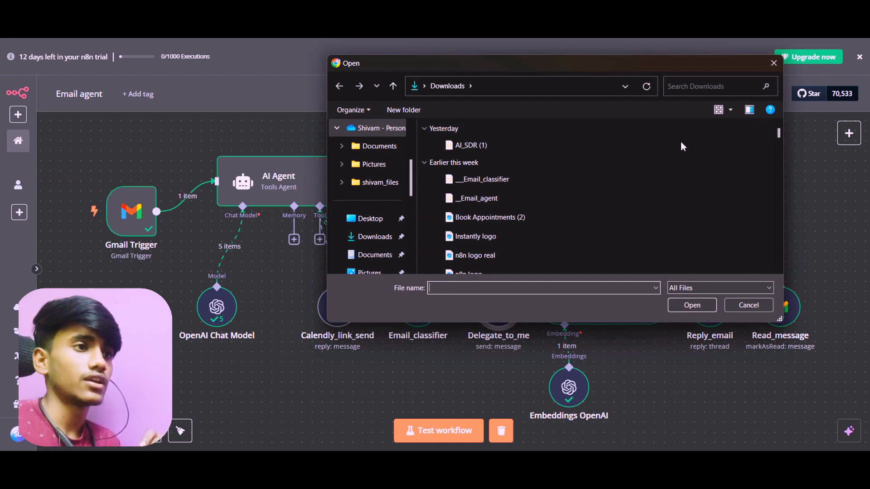
click(773, 63)
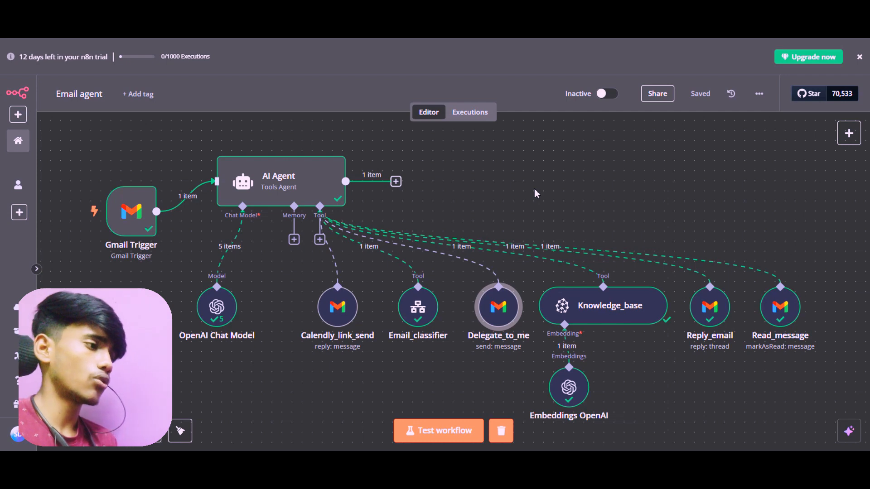
Open the Gmail Trigger node, review its polling mode, event, label and read-status filters, and return to the canvas
mouse_move(128, 223)
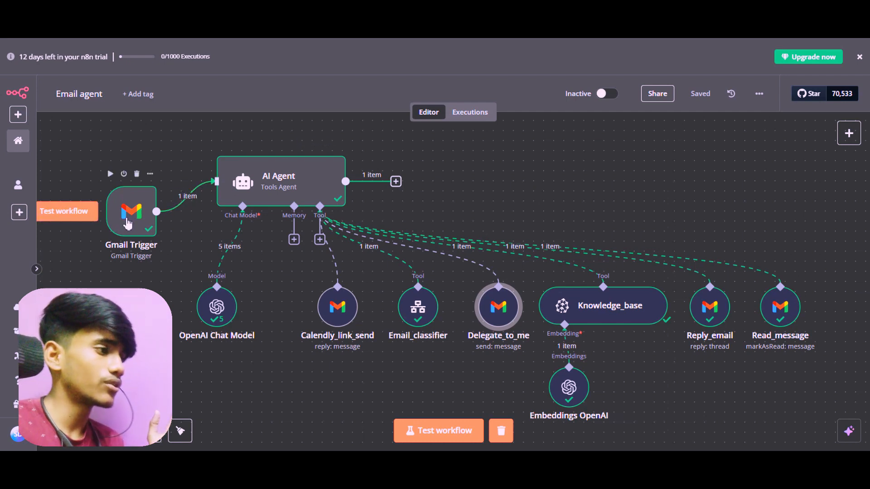
click(129, 223)
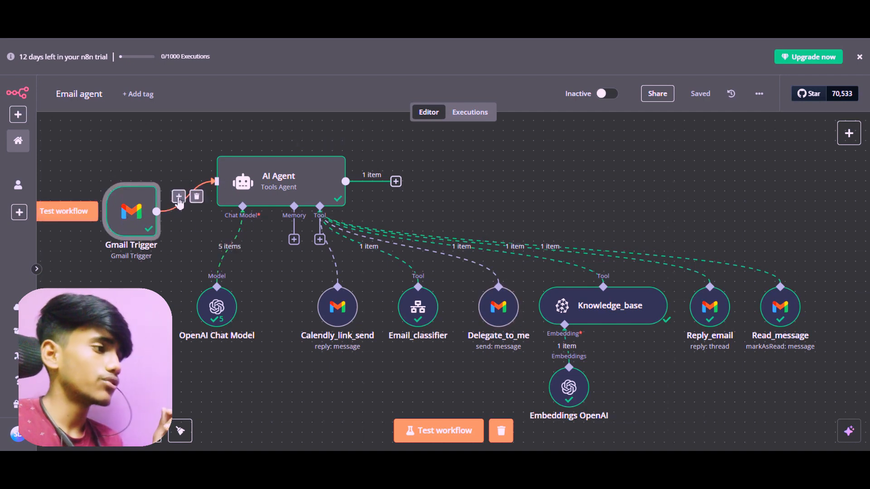
double_click(148, 206)
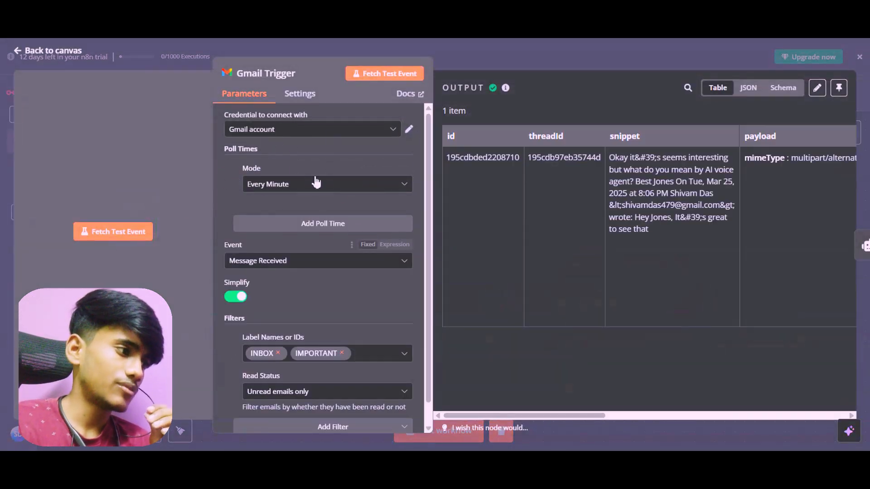
scroll(317, 227, down, 1)
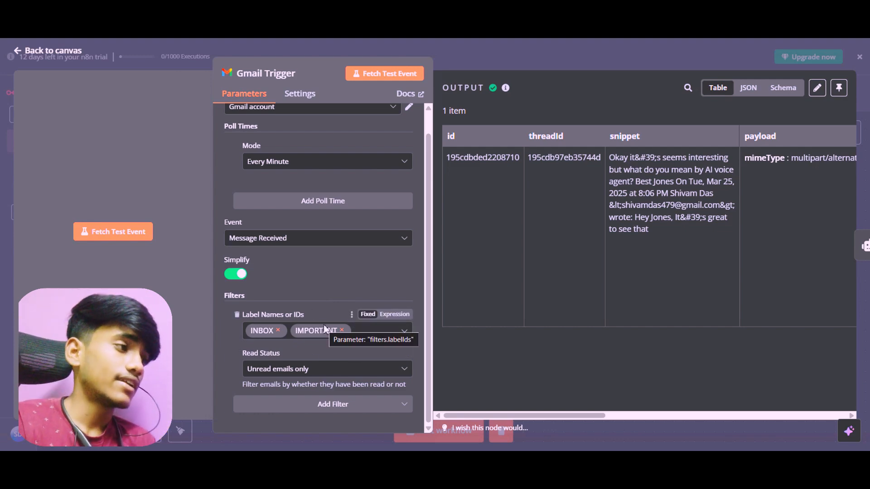
scroll(328, 320, up, 1)
double_click(252, 169)
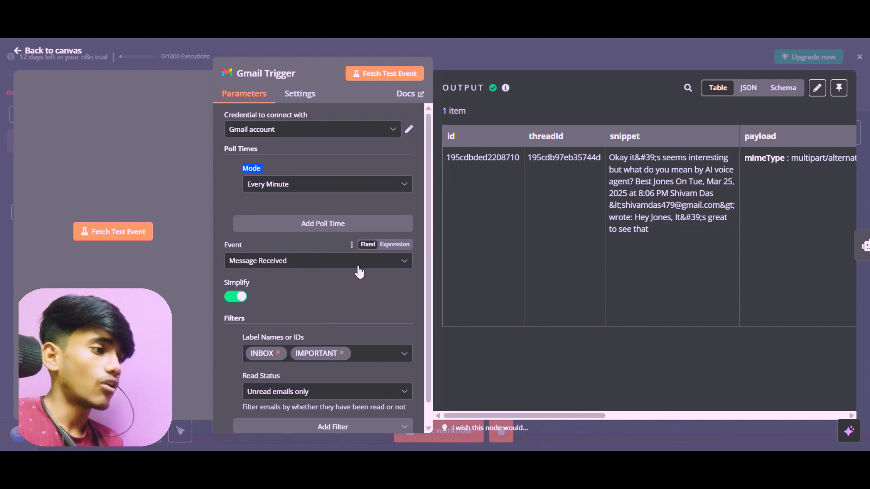
scroll(358, 272, down, 1)
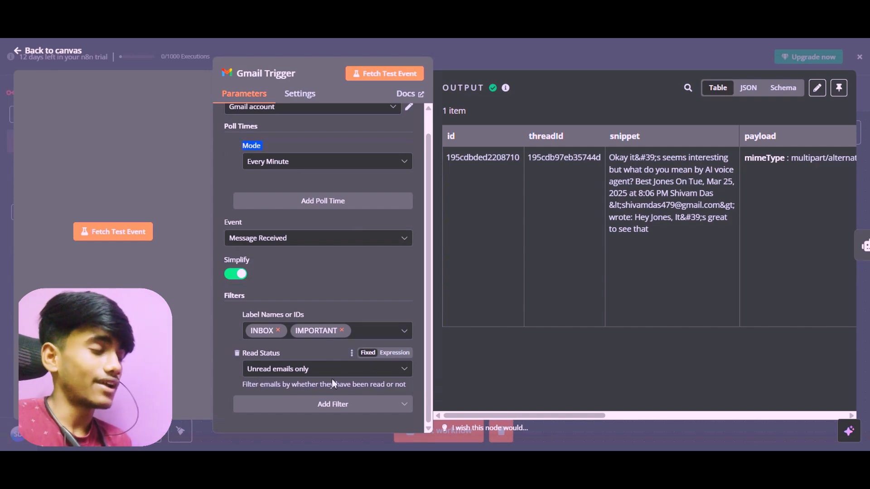
scroll(308, 296, up, 1)
key(Escape)
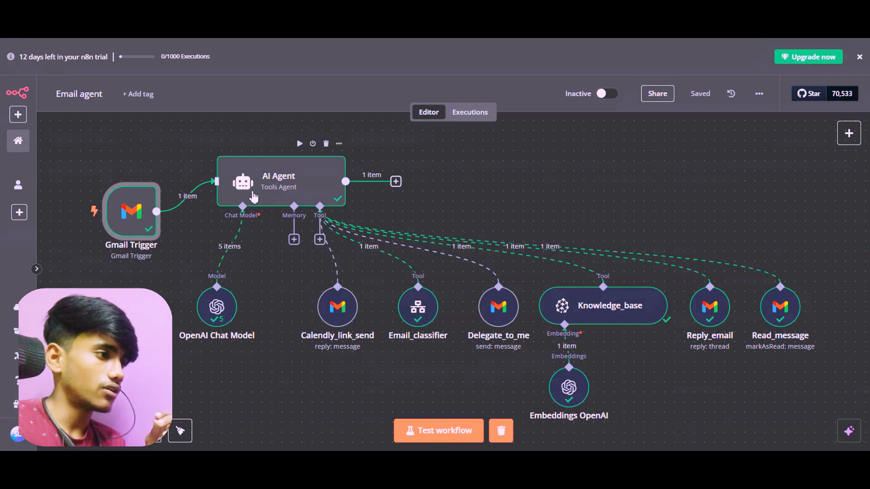
Open the AI Agent node, read through its user prompt and system message, and return to the canvas
click(254, 196)
double_click(253, 196)
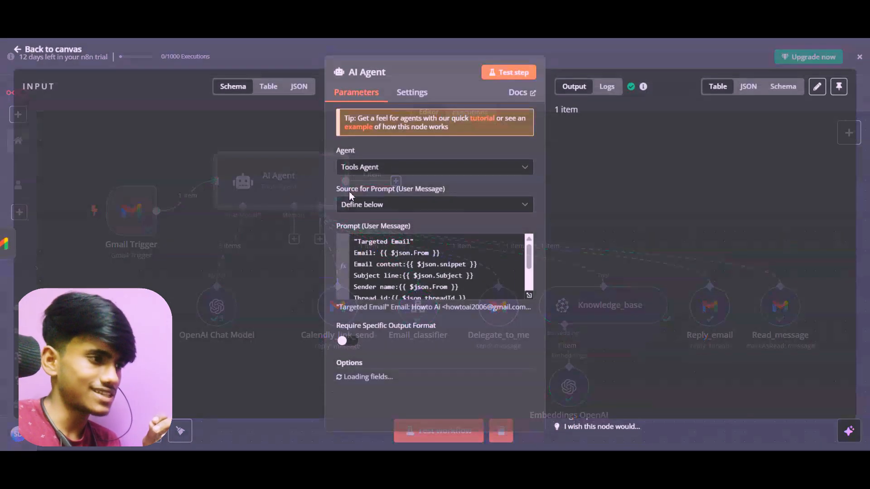
scroll(411, 195, down, 3)
scroll(411, 195, down, 1)
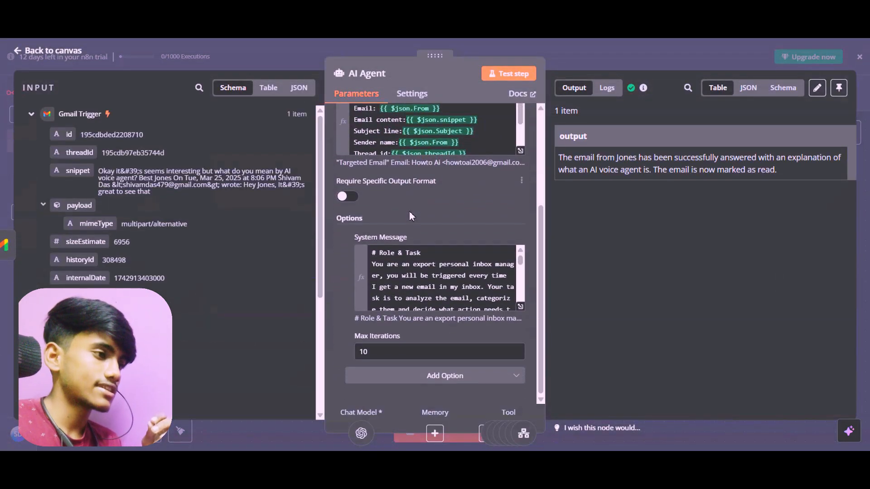
scroll(427, 266, down, 4)
scroll(427, 266, down, 10)
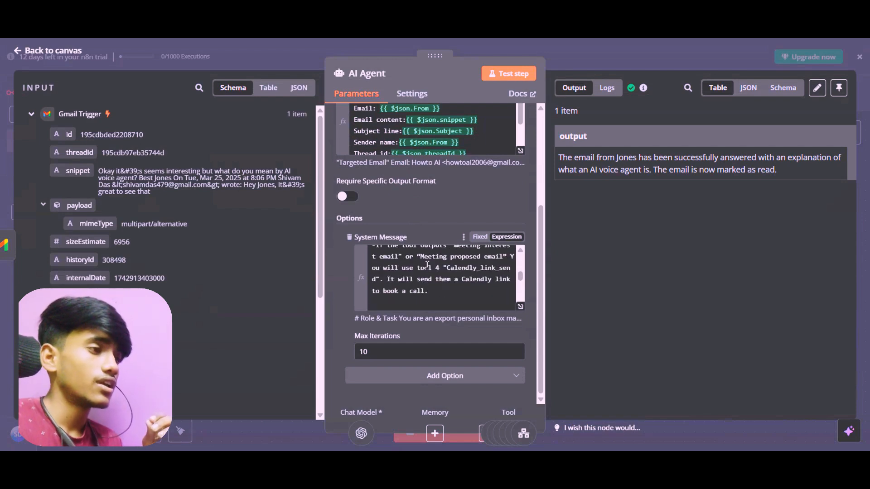
scroll(427, 266, up, 15)
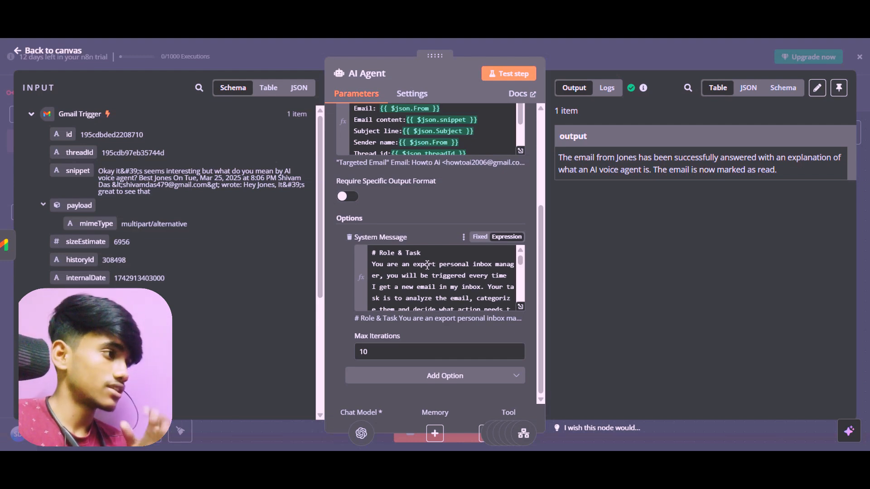
click(28, 54)
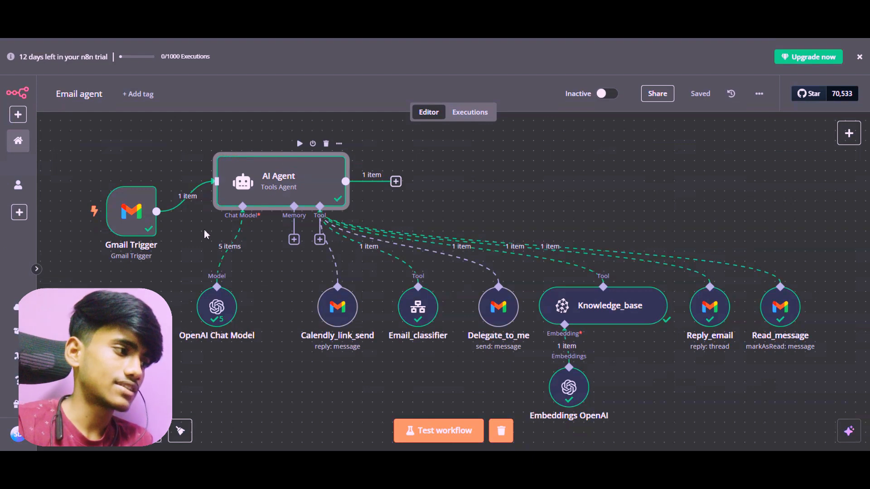
Review the OpenAI Chat Model node's credential and model, and revisit the AI Agent node's prompt and system message
double_click(211, 317)
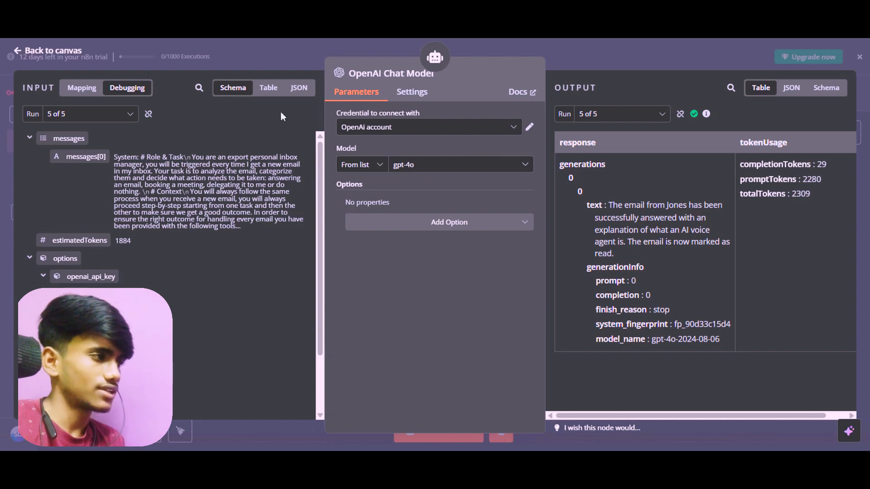
click(36, 54)
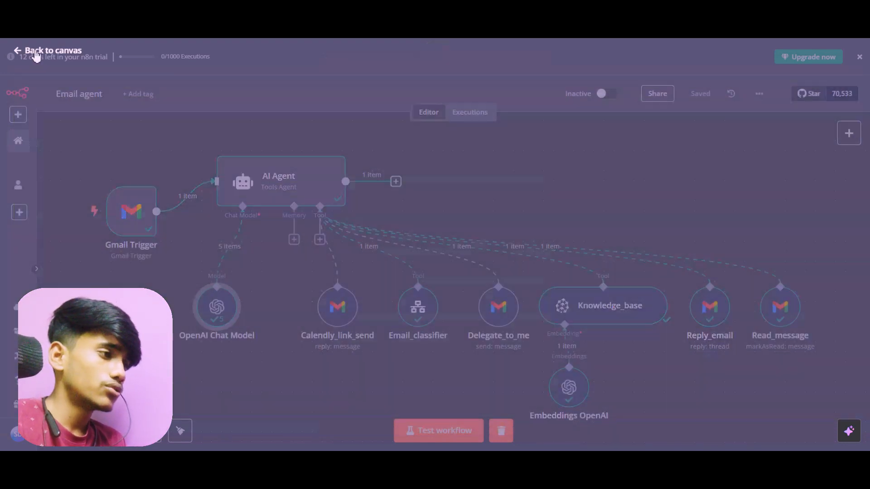
double_click(281, 180)
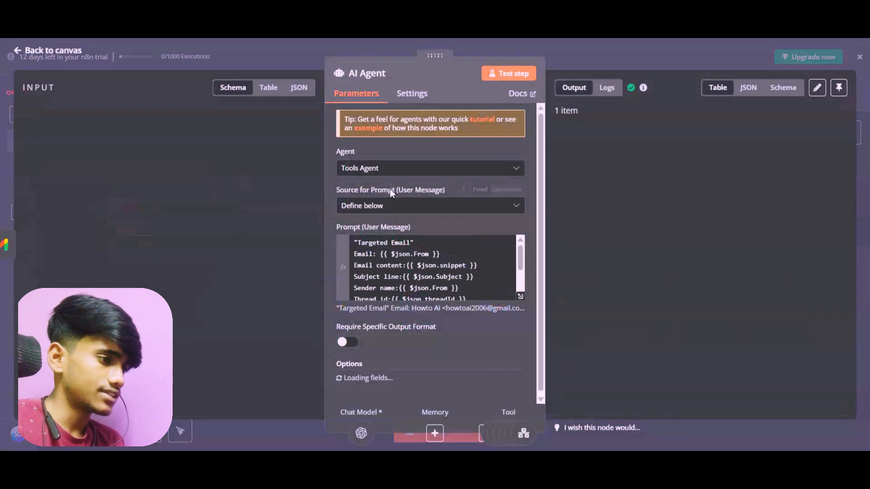
scroll(402, 287, down, 3)
scroll(403, 286, down, 3)
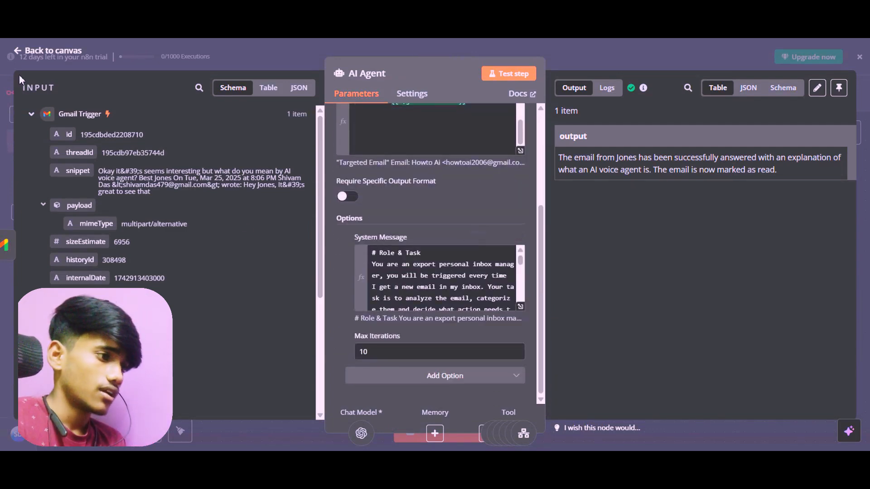
click(25, 56)
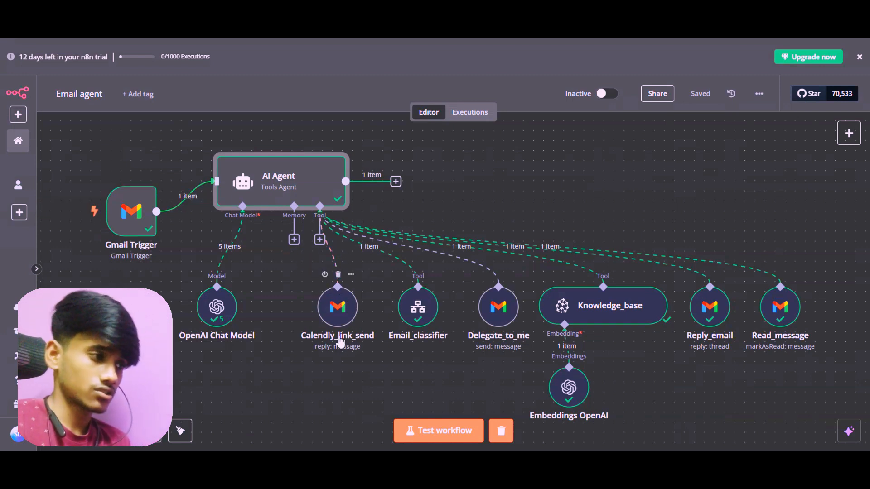
Open the Email_classifier tool node and review its name, description, linked workflow and workflow inputs
click(421, 322)
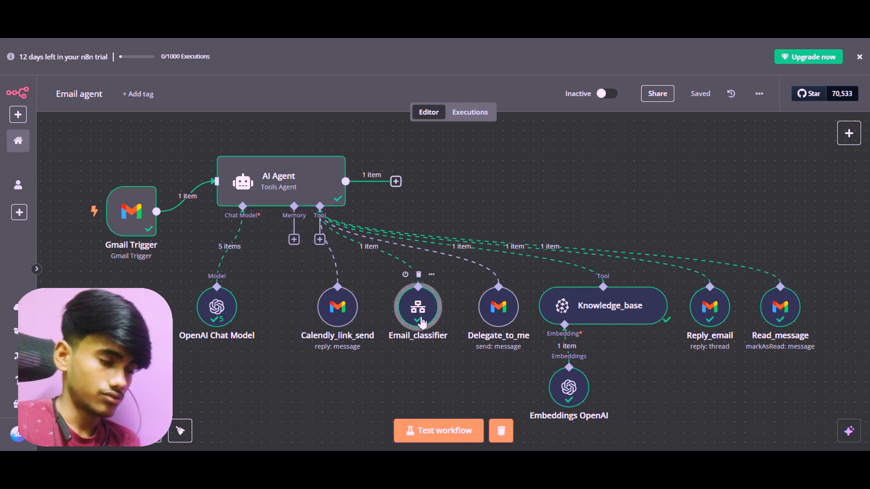
double_click(421, 322)
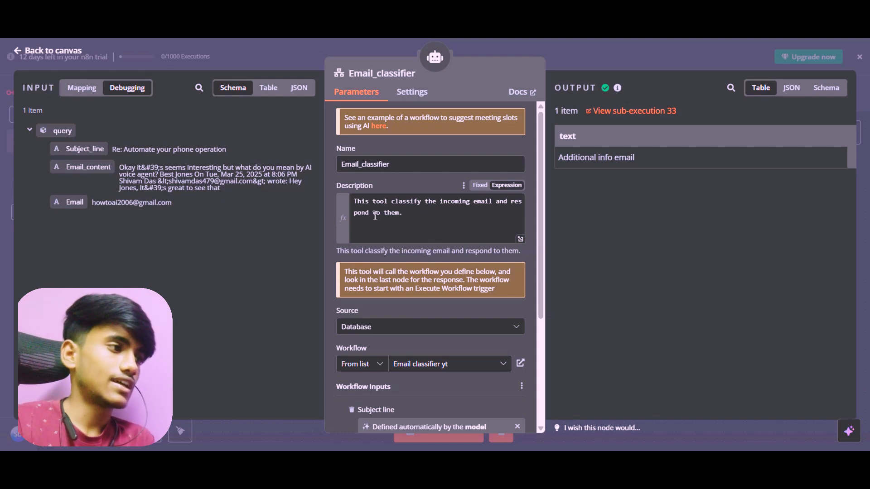
double_click(344, 163)
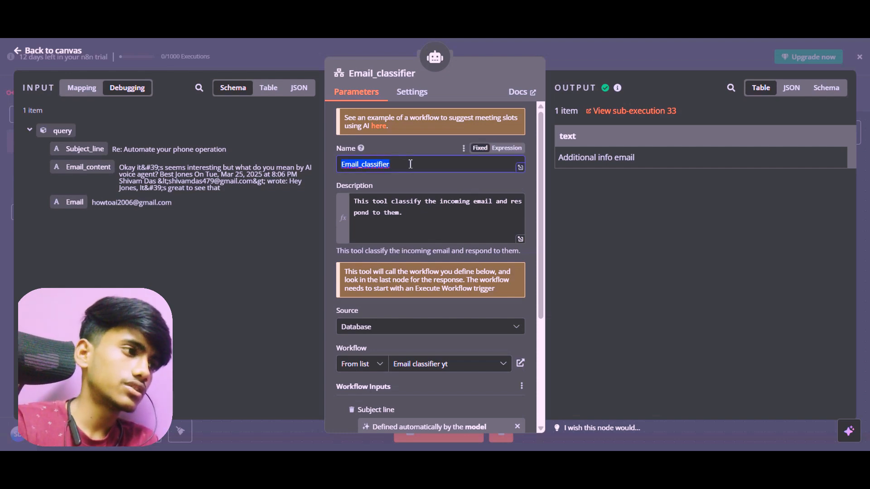
click(388, 164)
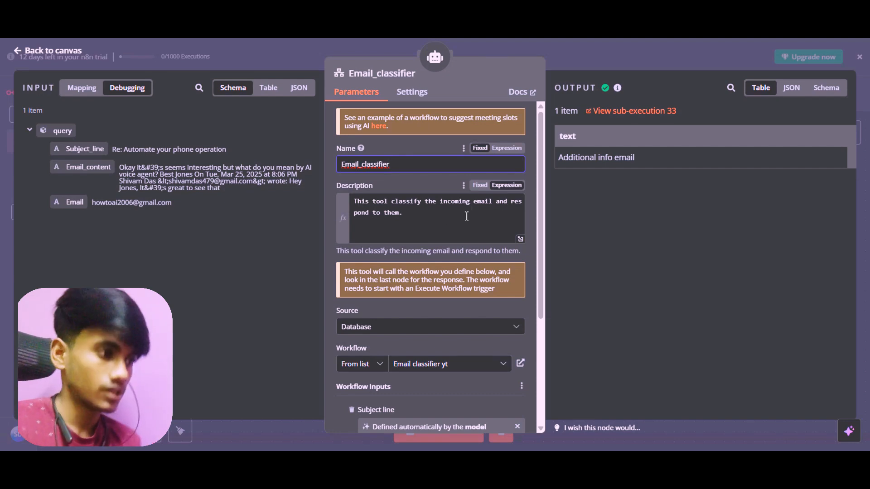
scroll(380, 221, down, 2)
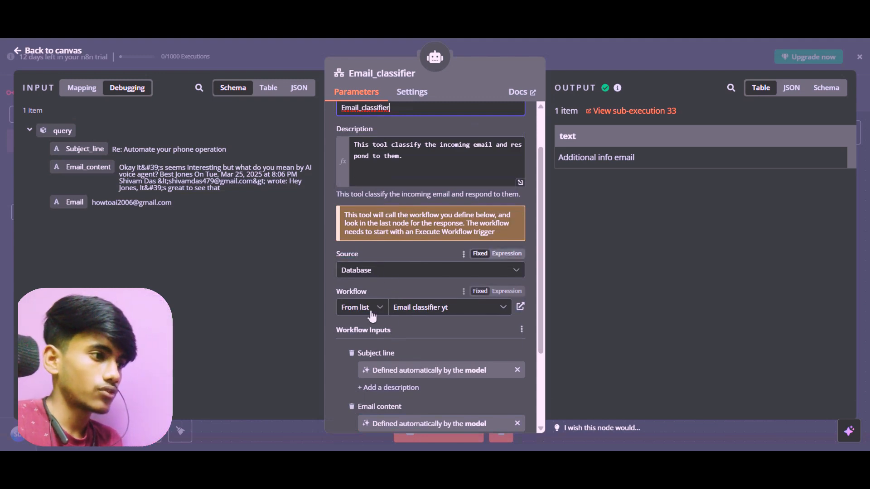
click(453, 314)
click(533, 119)
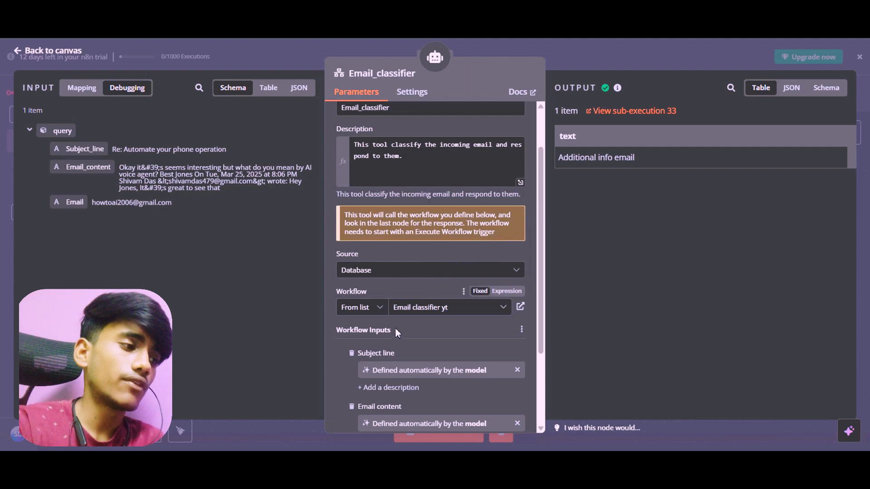
scroll(390, 255, down, 3)
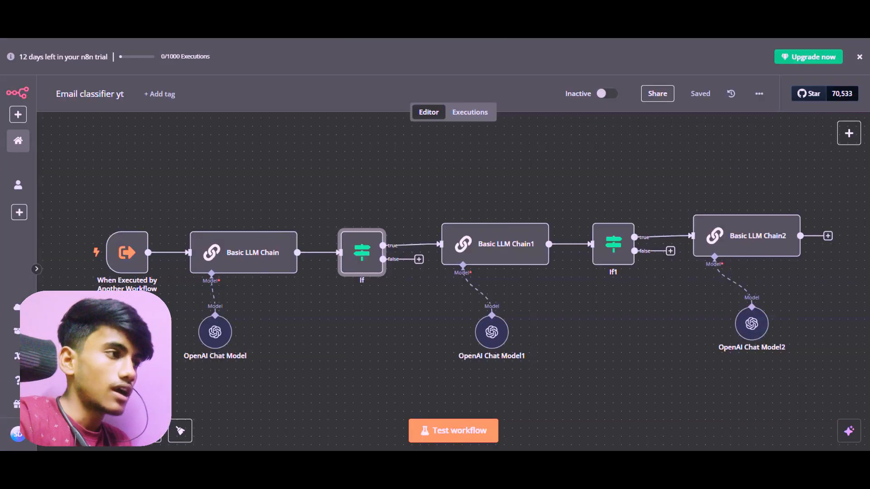
Show the import-from-file option in the "Email classifier yt" workflow and dismiss it without importing
click(173, 9)
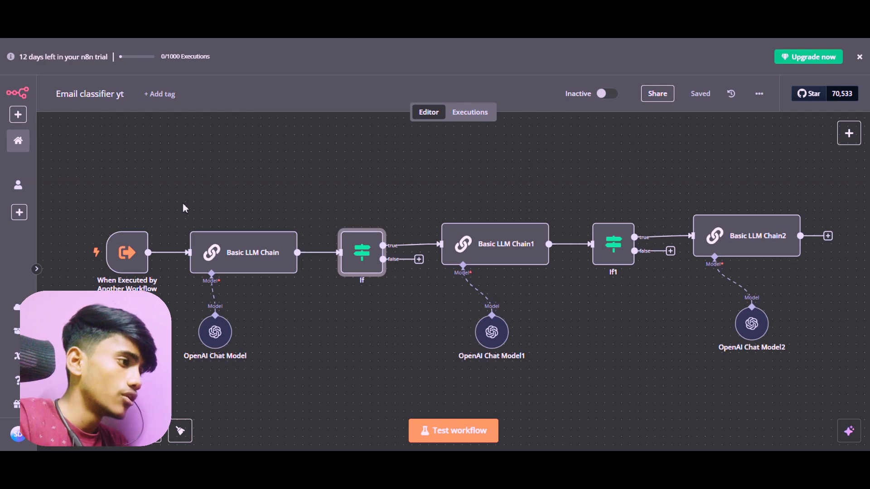
mouse_move(135, 260)
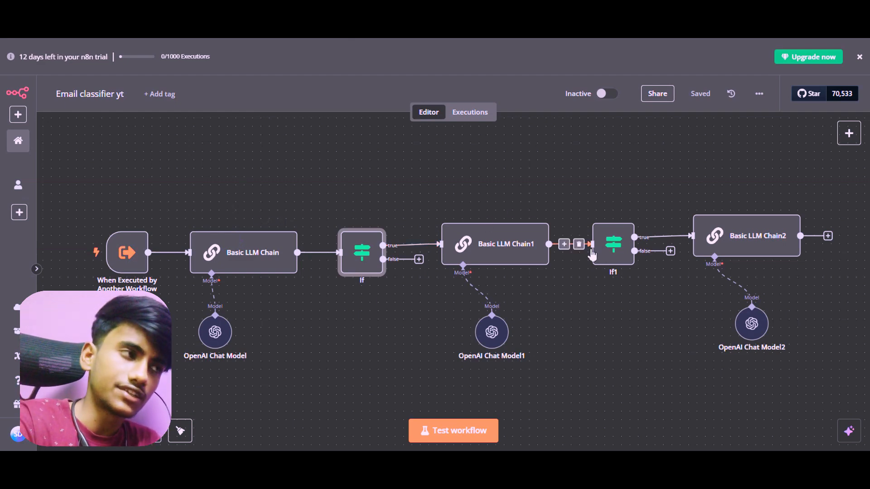
click(759, 94)
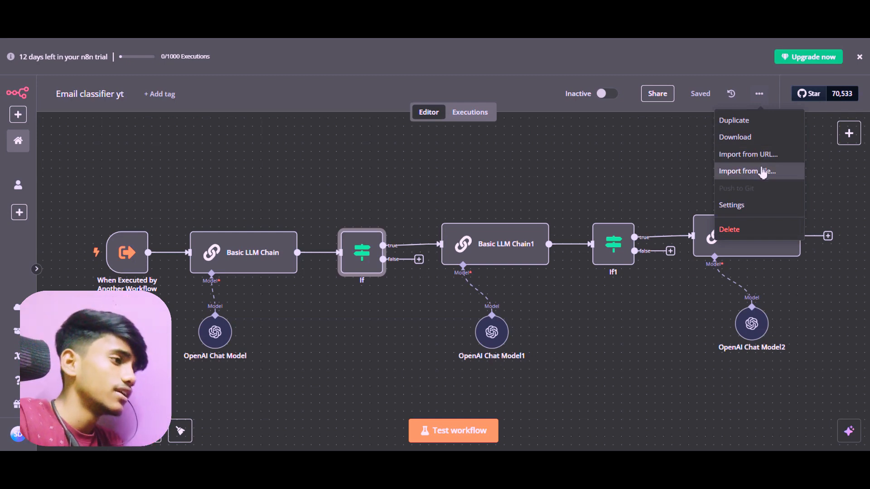
click(611, 205)
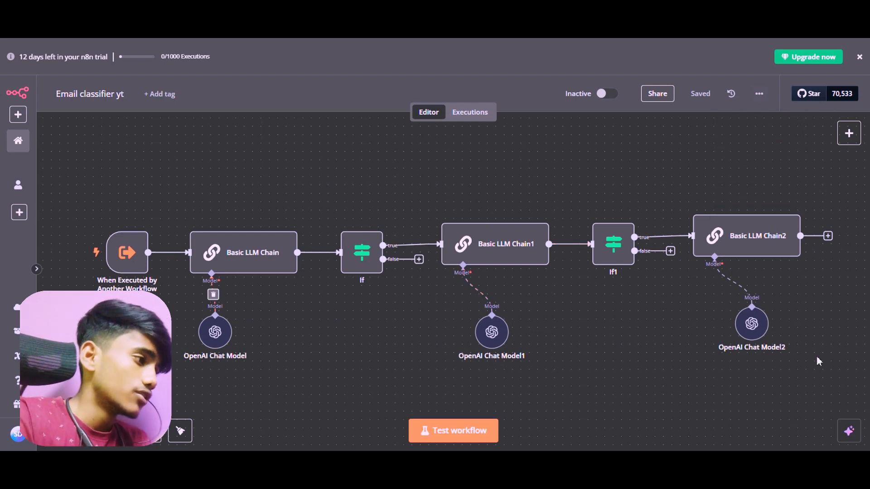
Open the When Executed by Another Workflow trigger, review its input schema fields and types, and return to the canvas
double_click(138, 243)
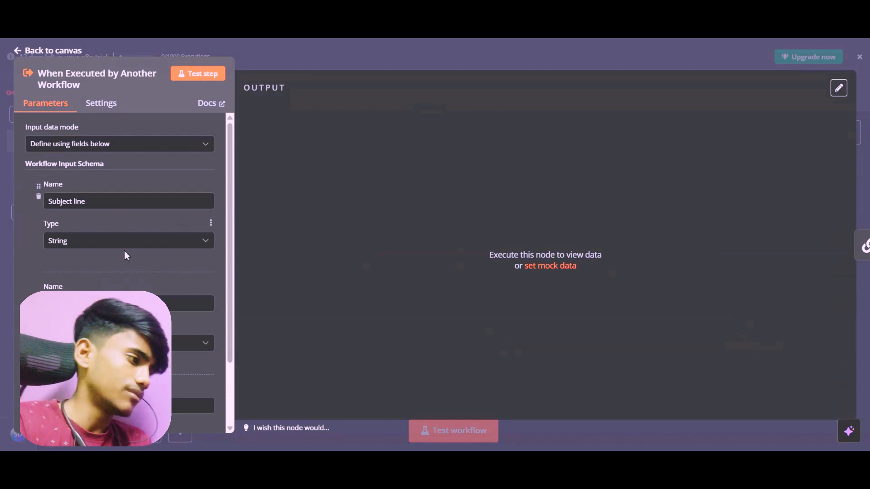
scroll(125, 251, down, 3)
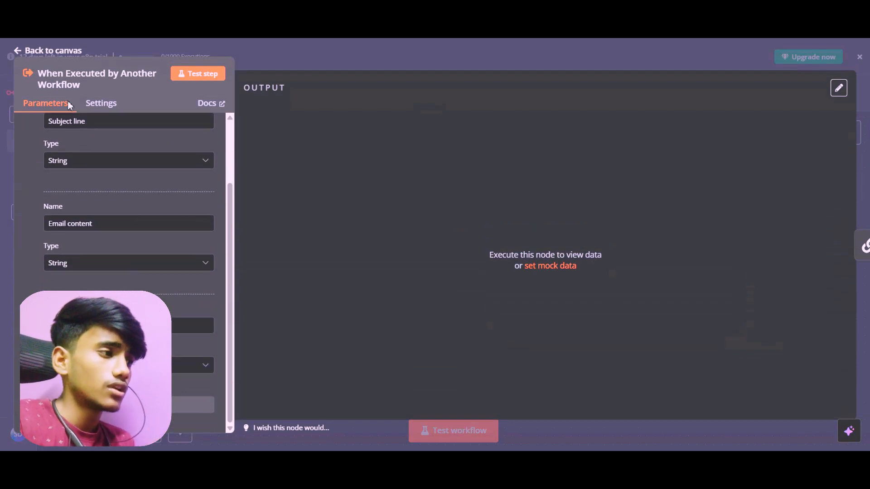
click(26, 53)
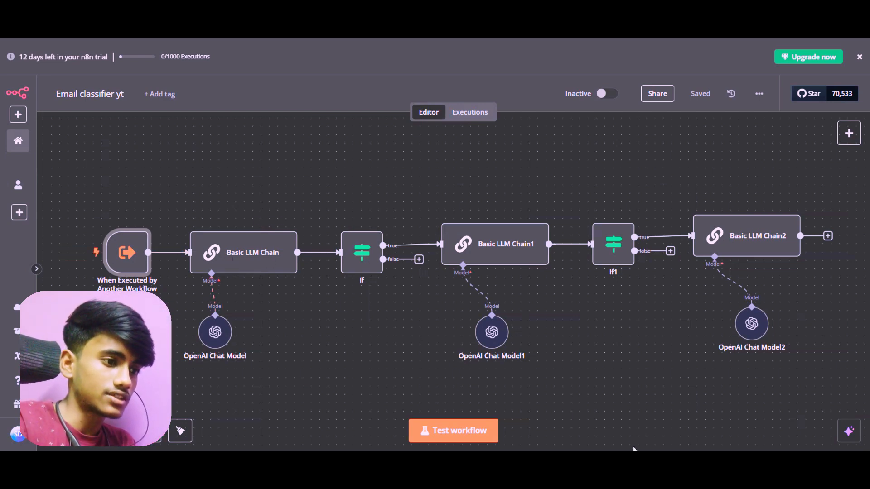
Switch to the FigJam board and examine the flow from the new-message trigger through Email_classifier to the LLM checks
click(659, 439)
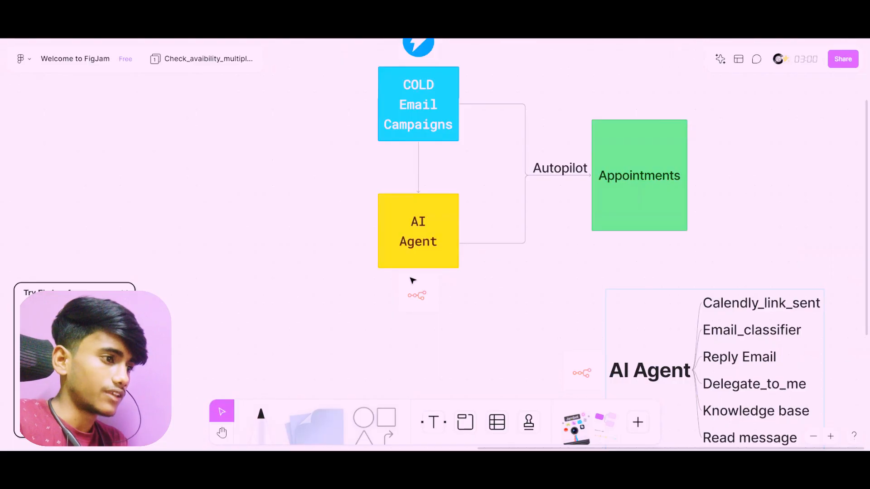
scroll(339, 248, down, 5)
scroll(306, 265, left, 5)
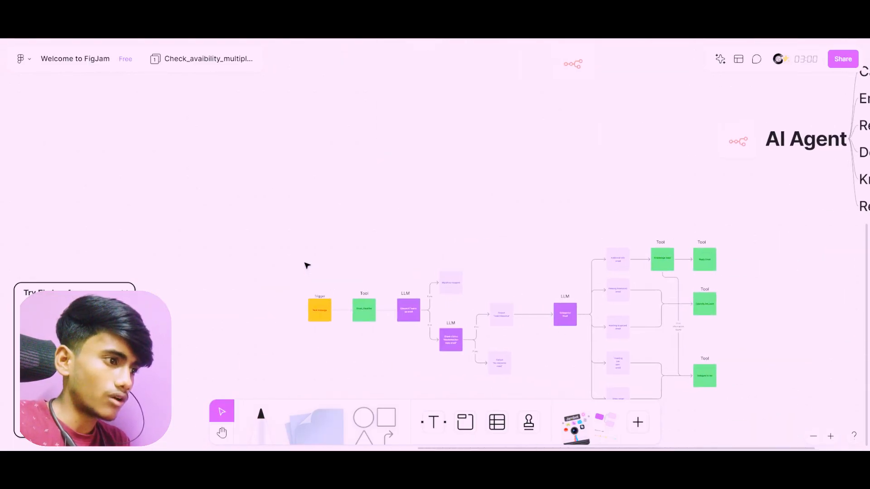
scroll(305, 265, up, 5)
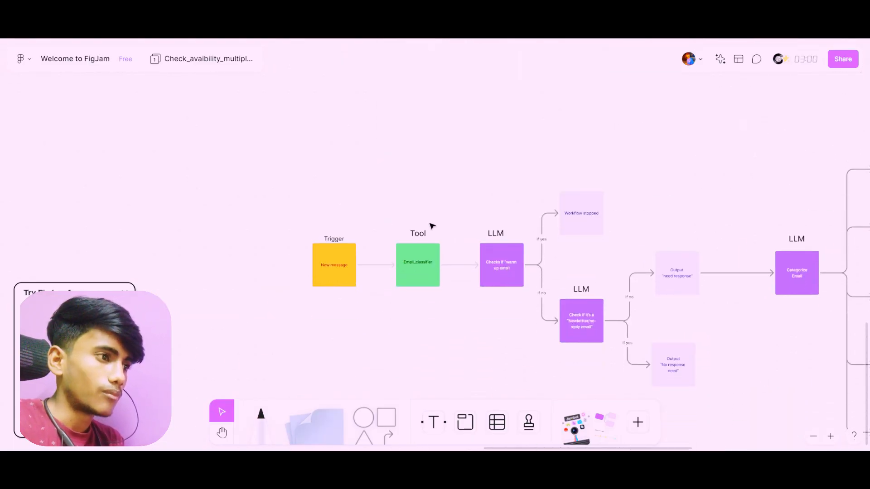
scroll(431, 225, right, 4)
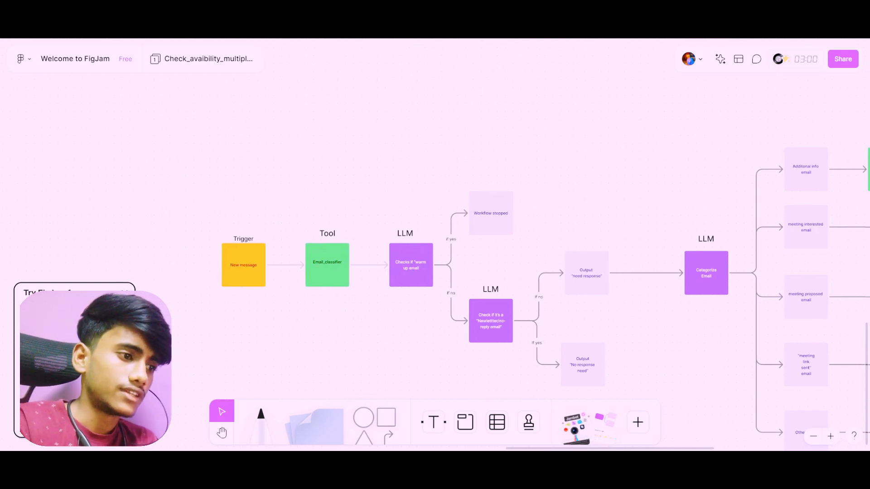
Switch back to the n8n classifier workflow, review the first OpenAI Chat Model's credential and model, and return to the canvas
click(585, 435)
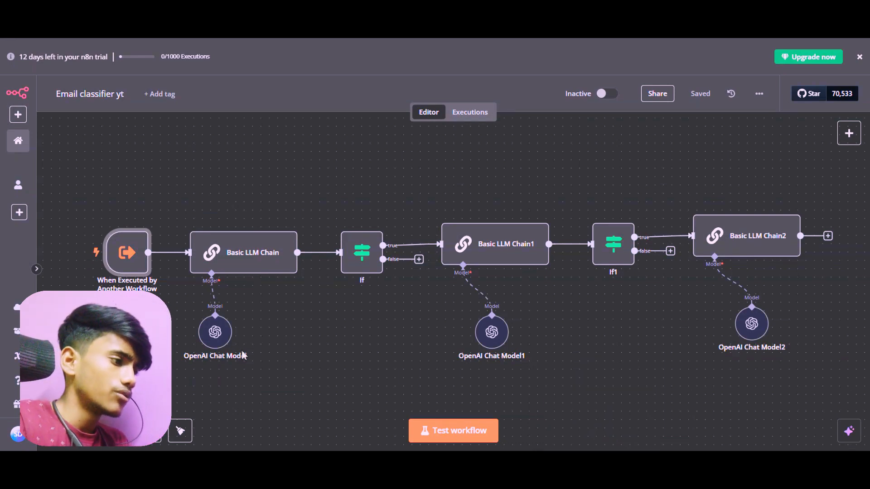
double_click(224, 334)
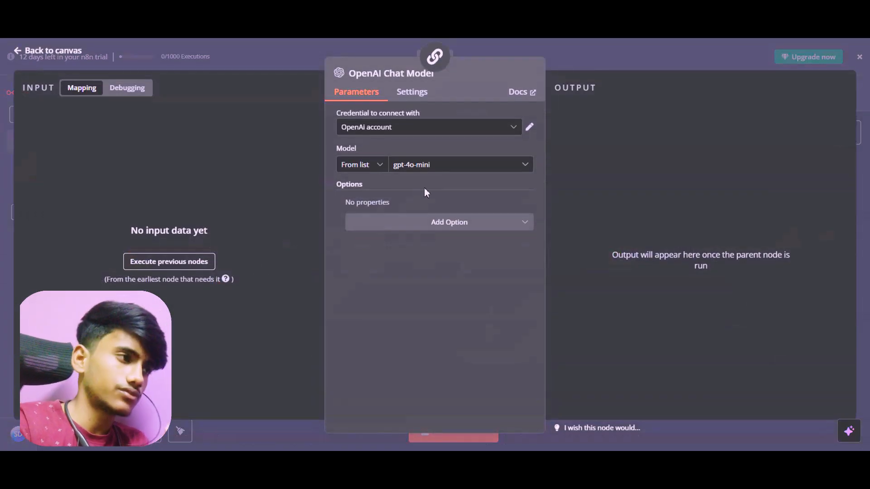
click(40, 53)
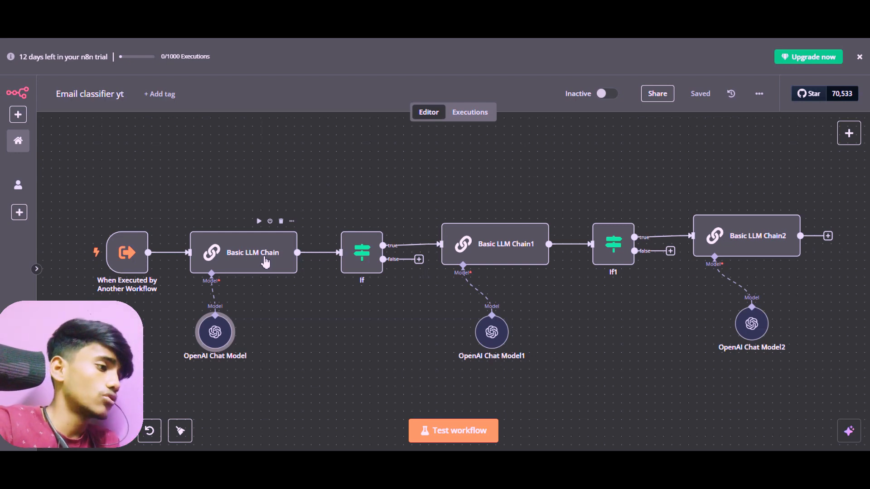
Open the Basic LLM Chain node, review its user prompt, and expand its system message to read it from the beginning
double_click(265, 262)
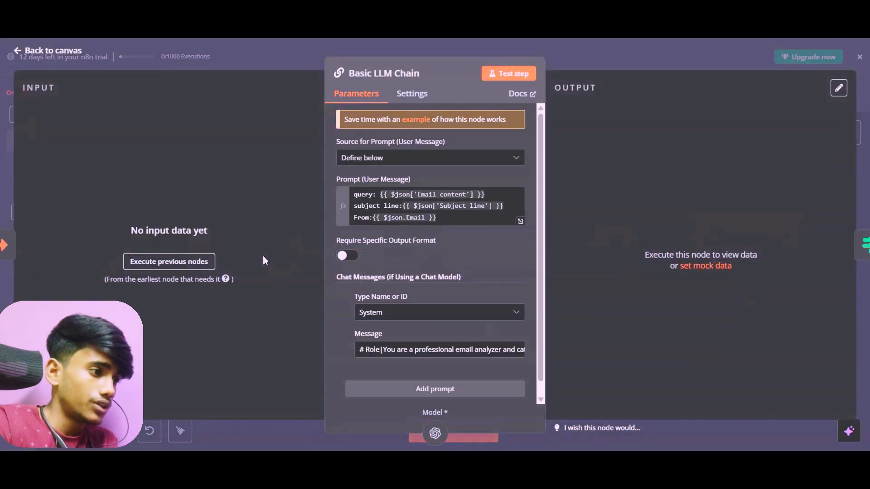
scroll(435, 281, down, 1)
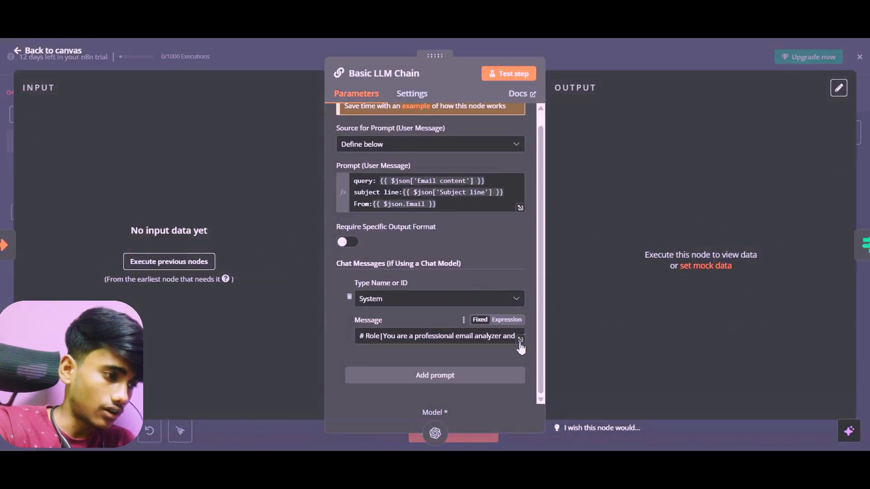
click(520, 341)
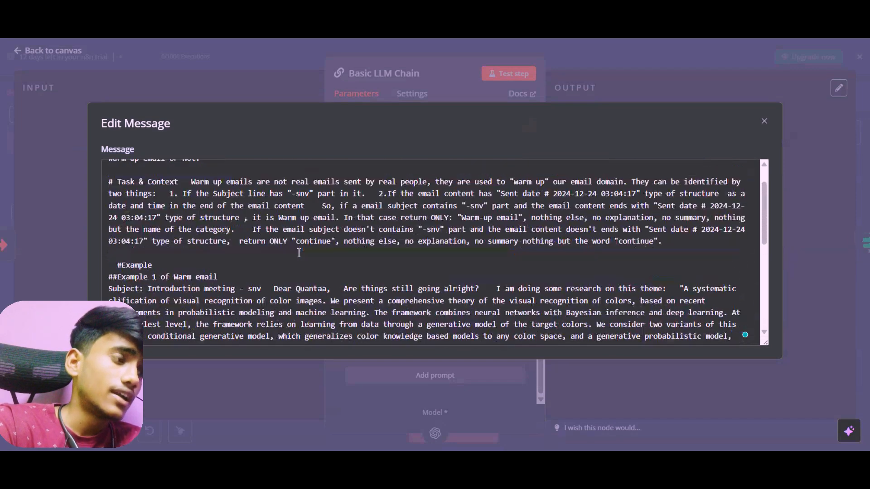
scroll(299, 253, up, 2)
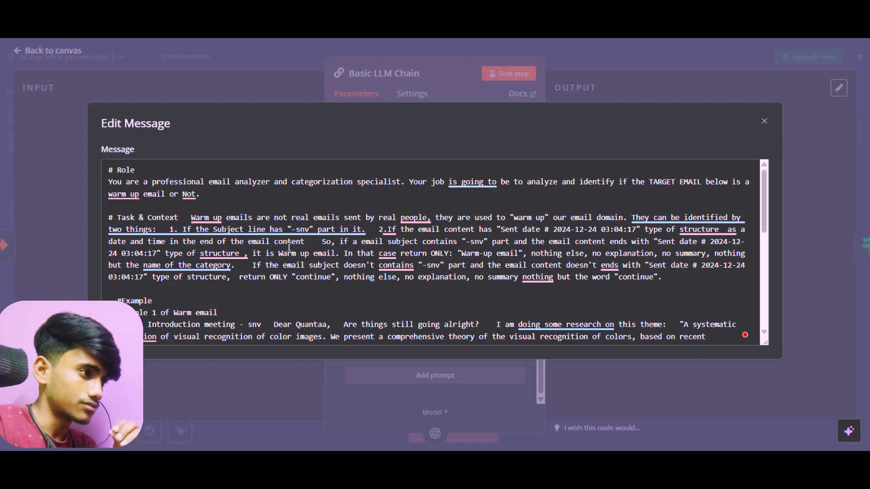
mouse_move(185, 226)
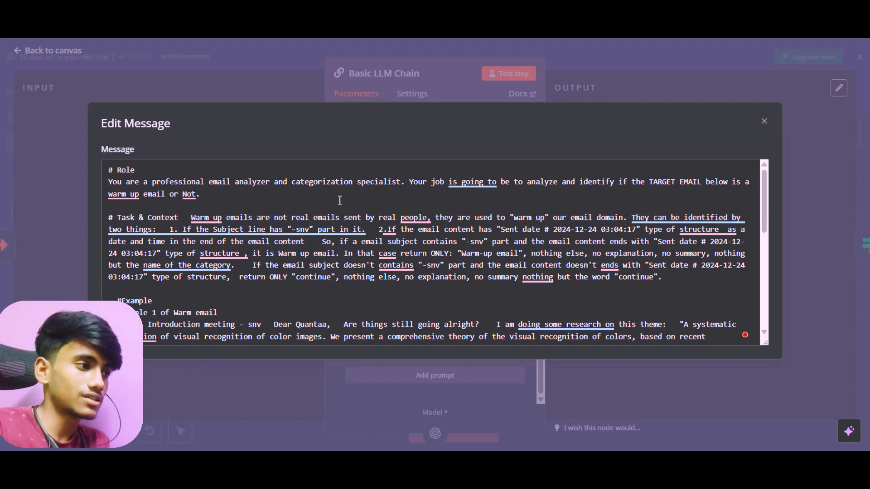
mouse_move(295, 231)
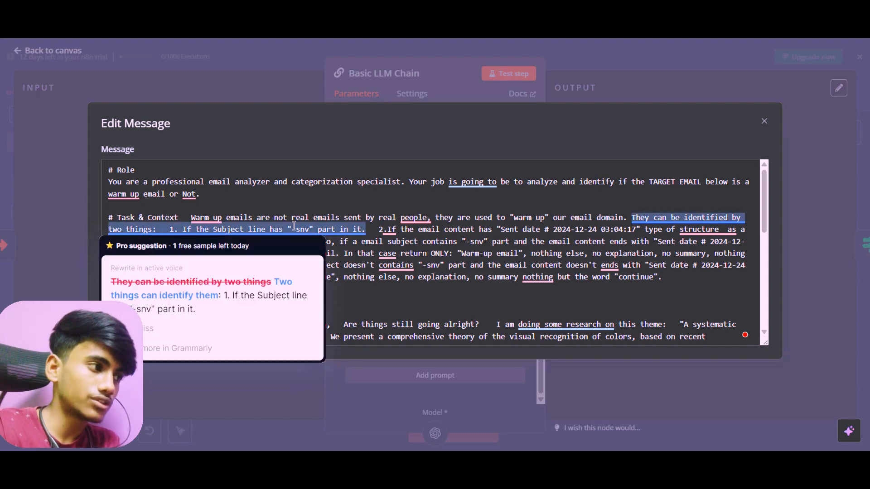
drag(292, 230, 310, 230)
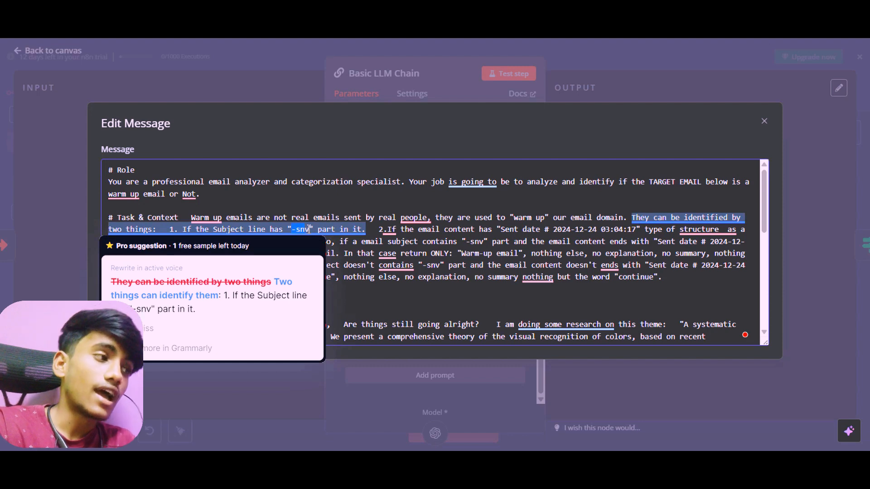
click(314, 207)
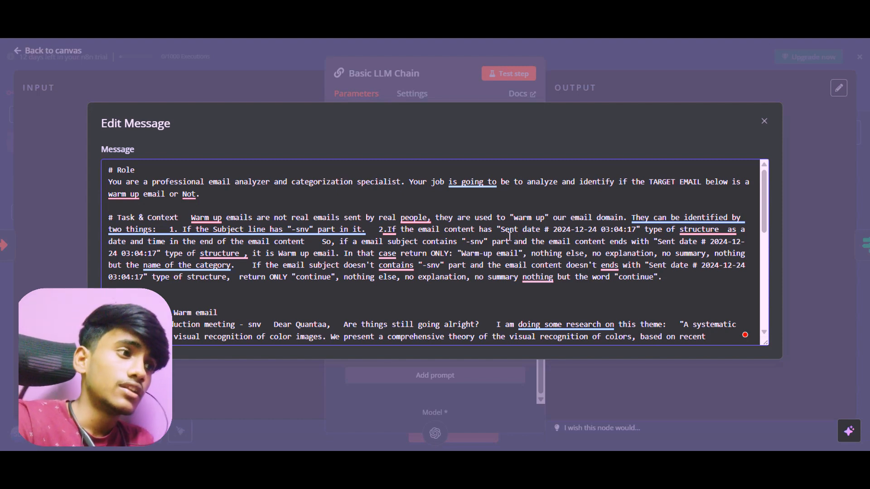
drag(500, 231, 638, 231)
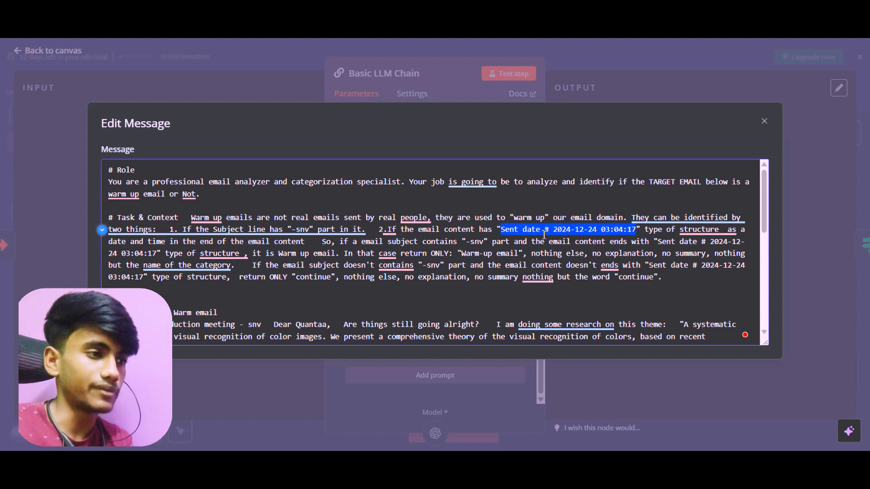
key(Escape)
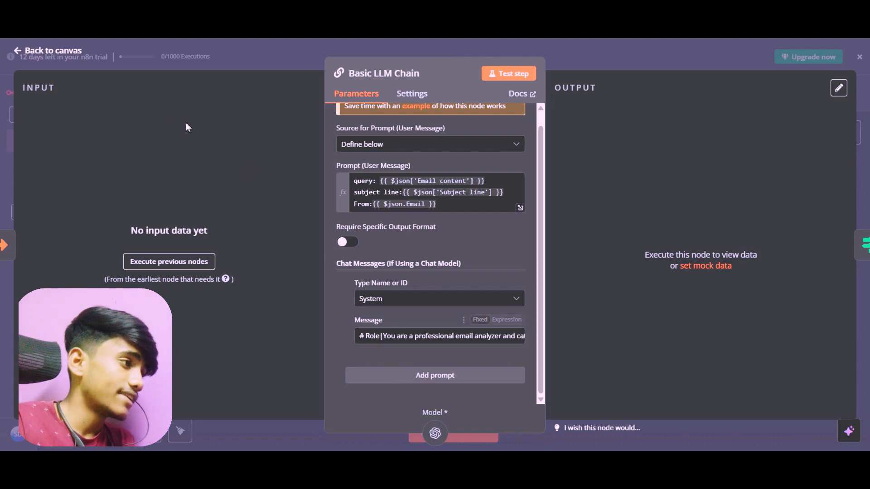
key(Escape)
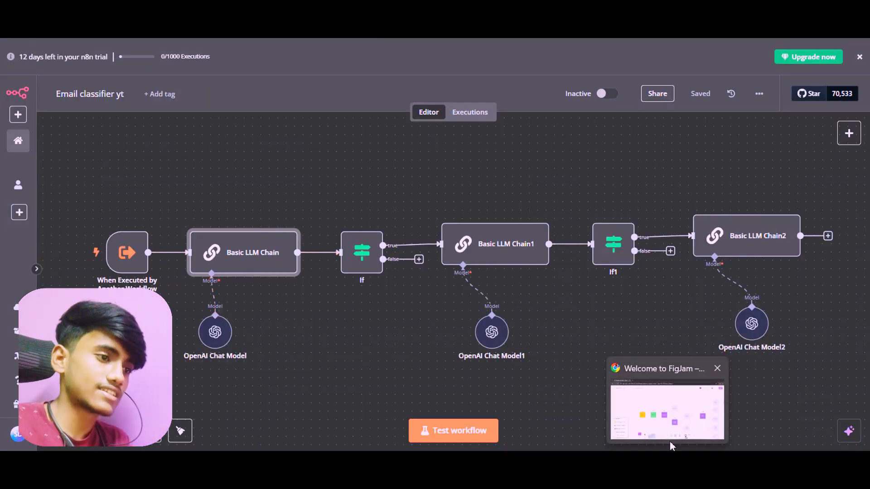
Switch to the FigJam board and examine the warm-up and newsletter/no-reply check branches with their outputs
click(666, 431)
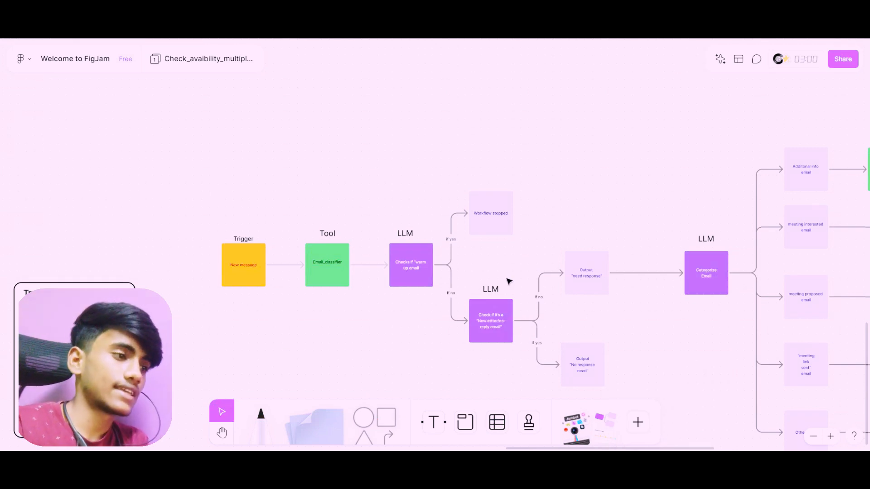
scroll(509, 282, right, 3)
scroll(509, 281, down, 2)
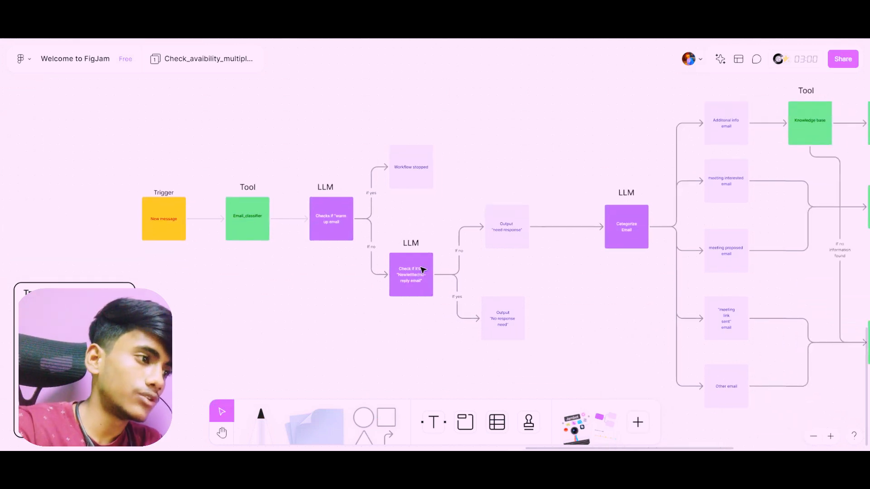
scroll(421, 270, down, 1)
scroll(422, 268, down, 2)
scroll(421, 268, up, 5)
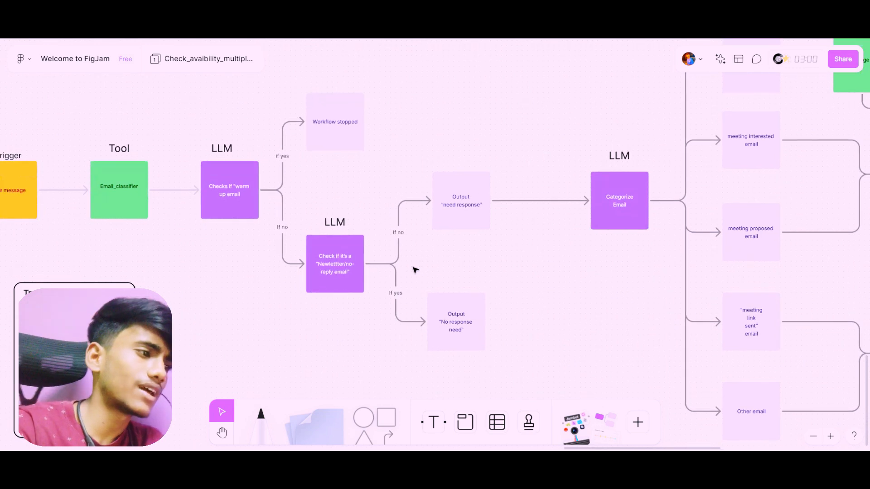
Switch to the n8n classifier workflow, open the Basic LLM Chain1 node, and review its user prompt and chat message settings
scroll(338, 269, up, 3)
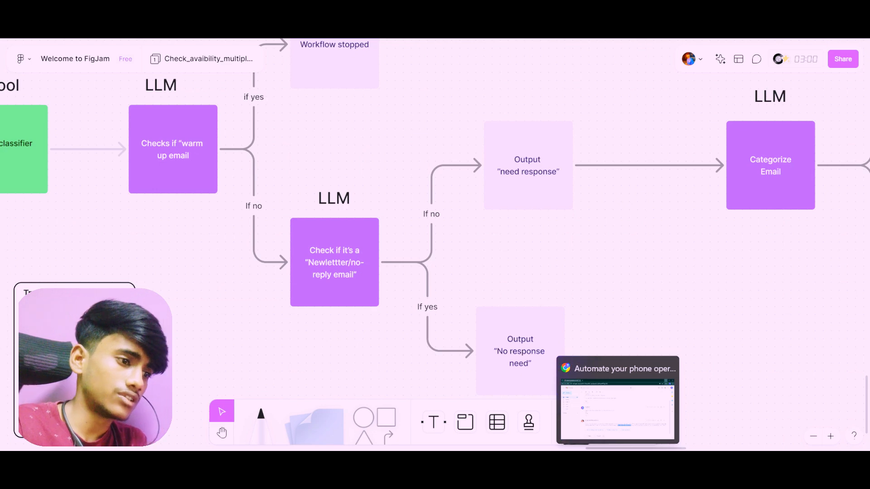
click(574, 426)
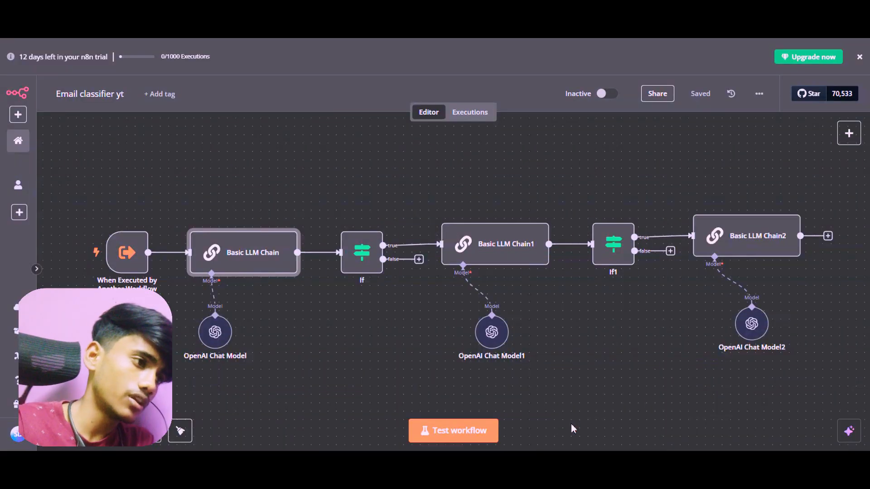
double_click(490, 229)
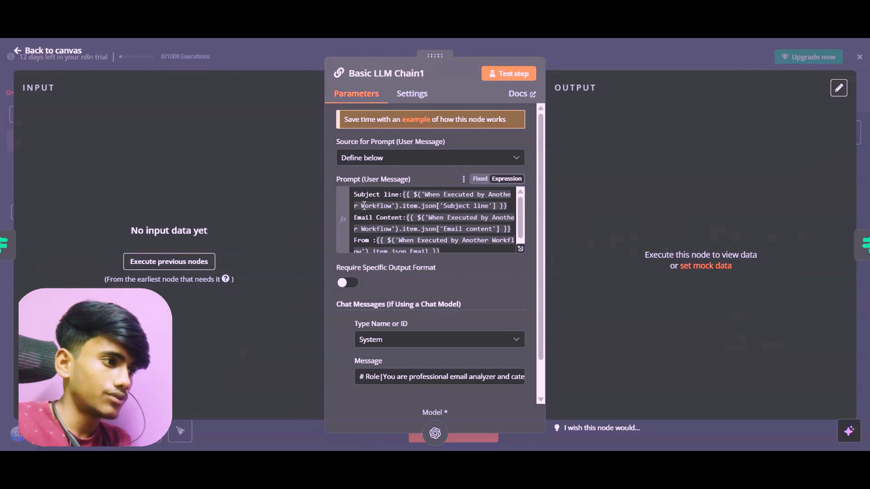
scroll(364, 206, down, 1)
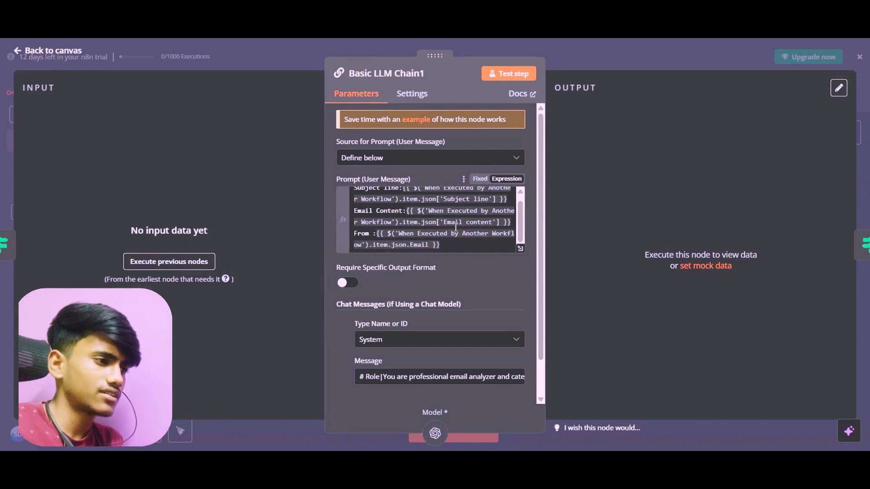
scroll(432, 247, down, 2)
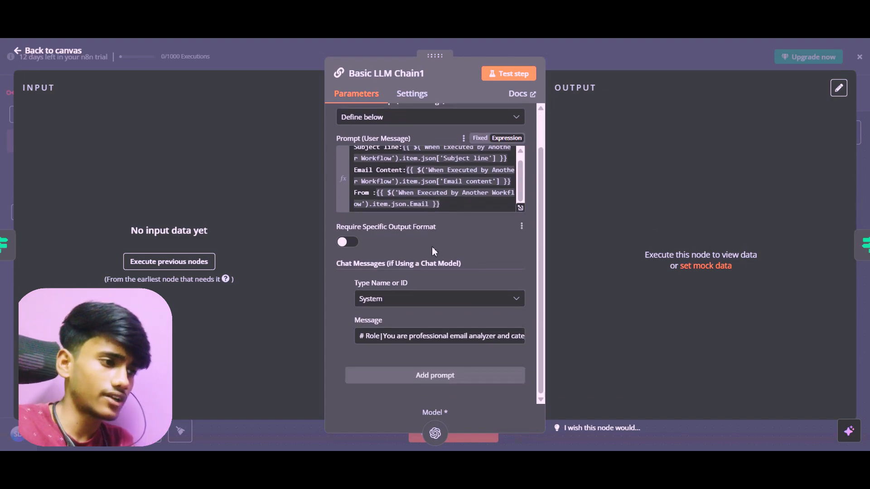
Expand Basic LLM Chain1's system message and read its role, task and four email category definitions from the beginning
click(521, 340)
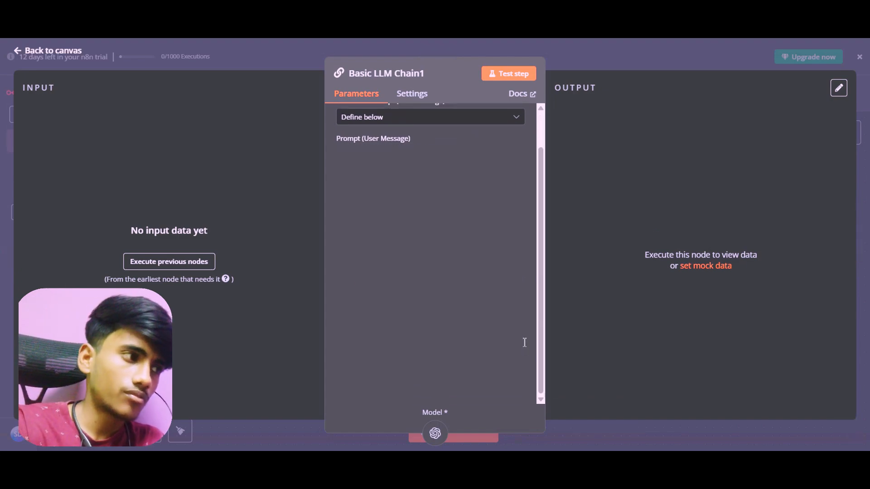
scroll(254, 258, up, 10)
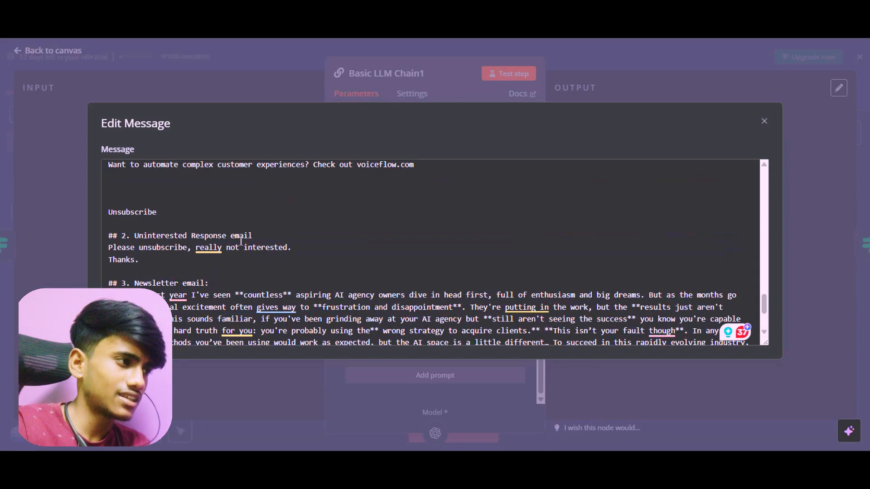
scroll(299, 252, up, 15)
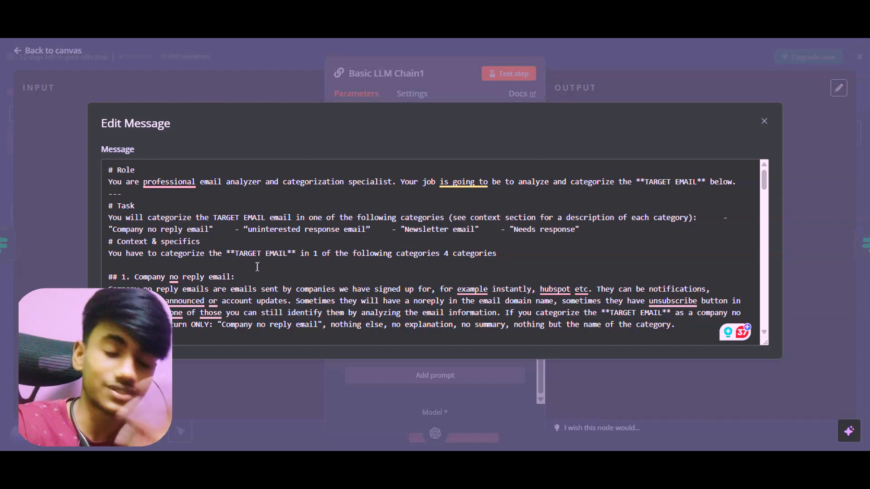
scroll(257, 267, down, 3)
scroll(210, 260, up, 2)
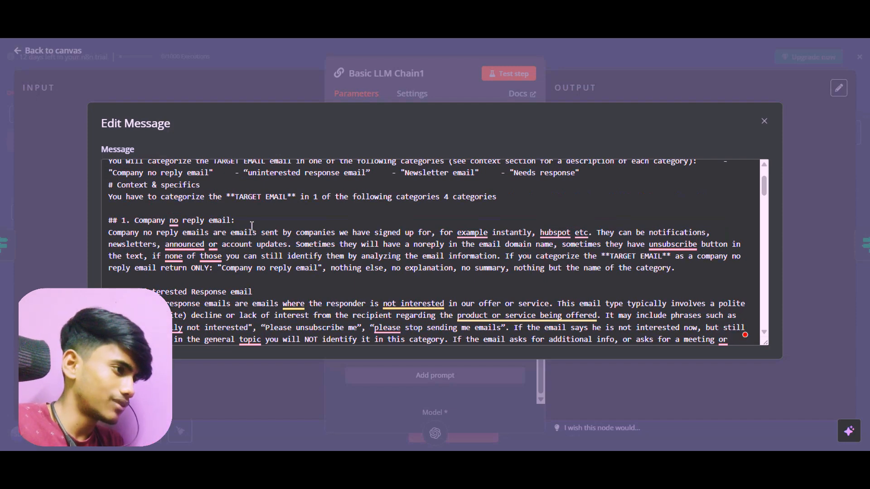
scroll(235, 218, down, 3)
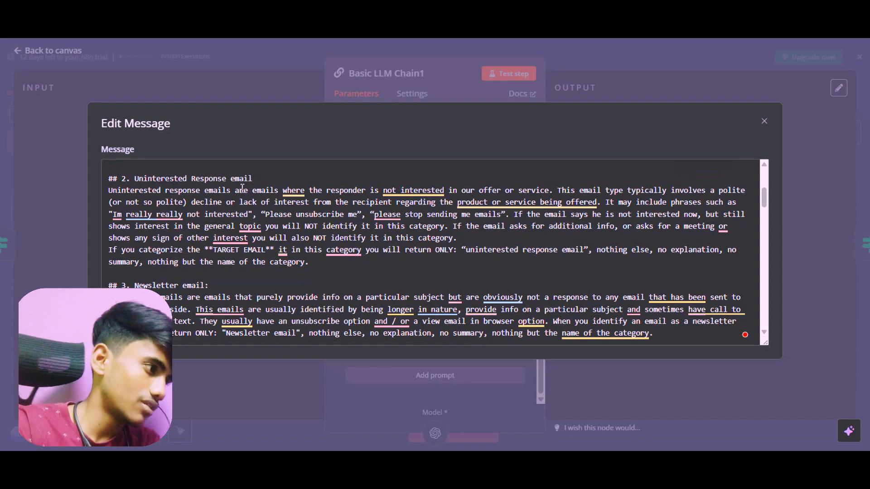
scroll(242, 187, down, 2)
scroll(295, 204, down, 3)
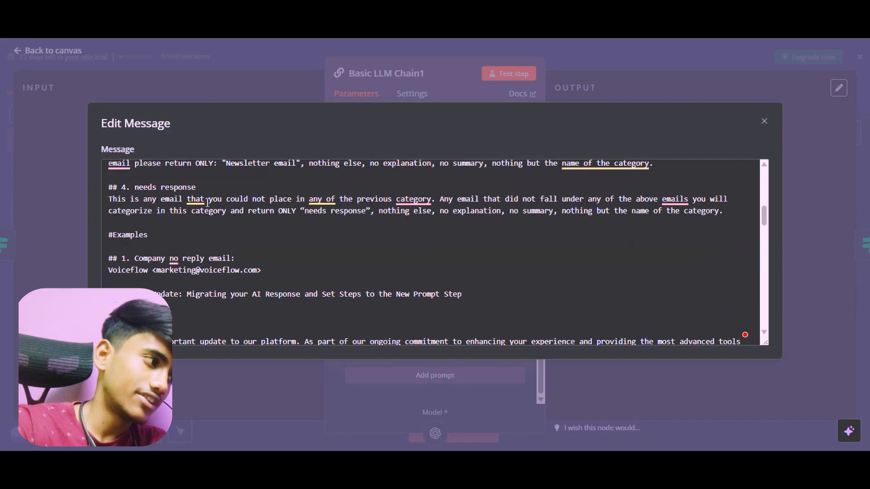
scroll(270, 227, up, 3)
scroll(270, 236, up, 5)
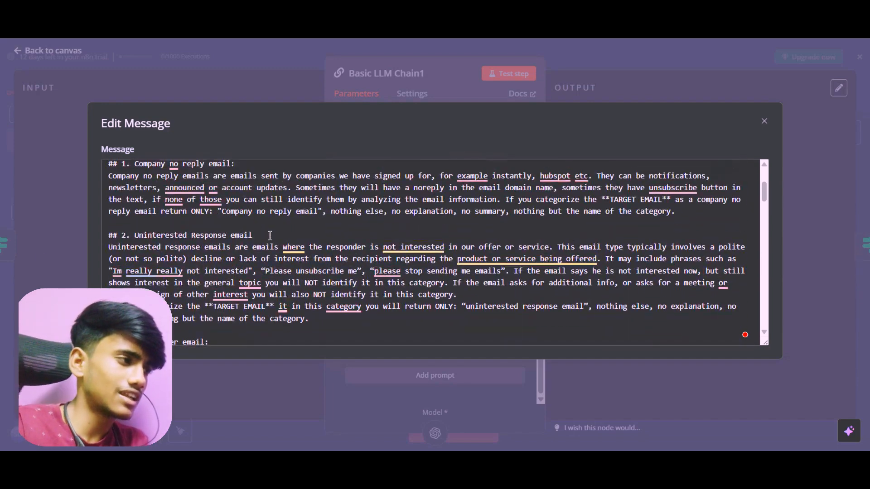
scroll(219, 206, down, 4)
scroll(220, 206, down, 2)
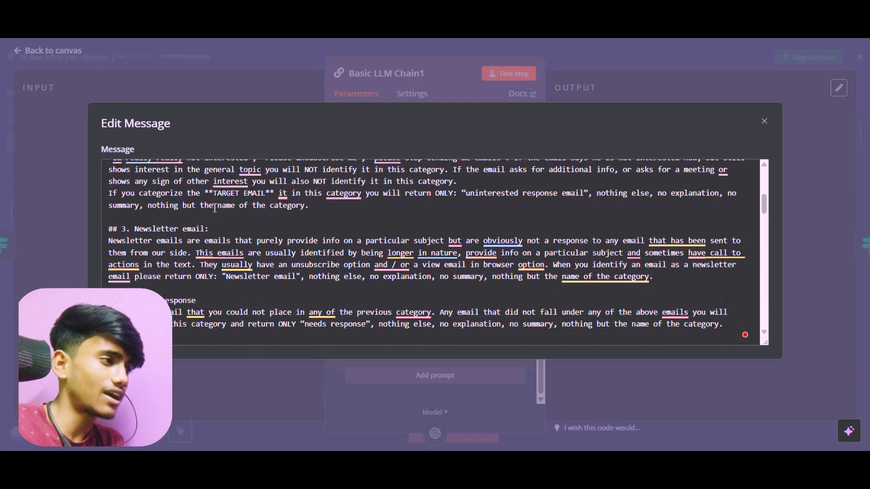
scroll(241, 221, up, 1)
scroll(242, 221, up, 5)
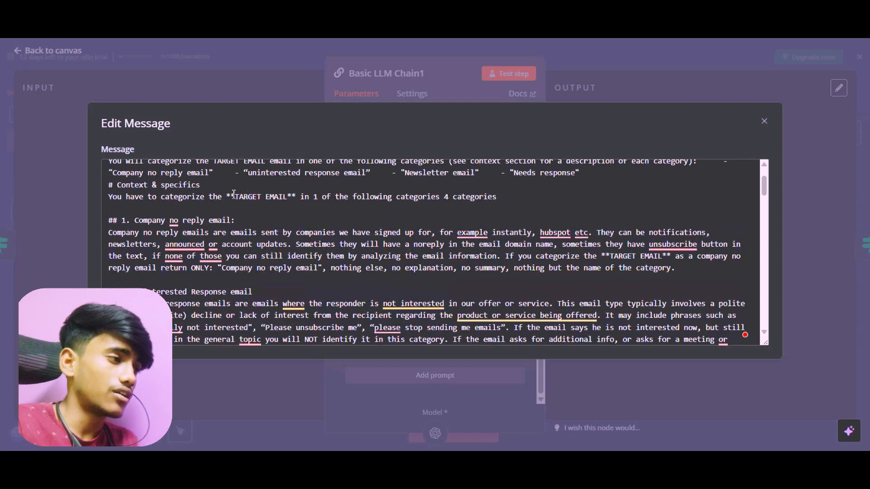
scroll(281, 209, down, 7)
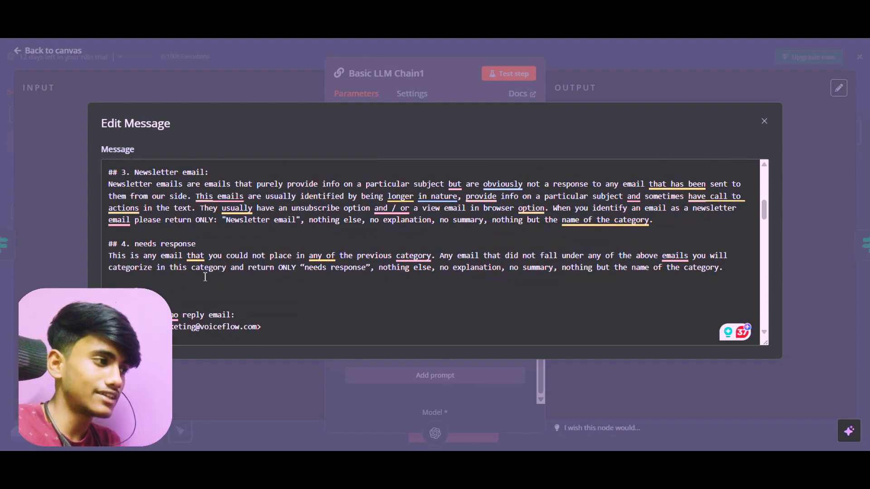
Highlight the "needs response" category definition in the system message, close the message editor, and return to the canvas
drag(136, 245, 434, 256)
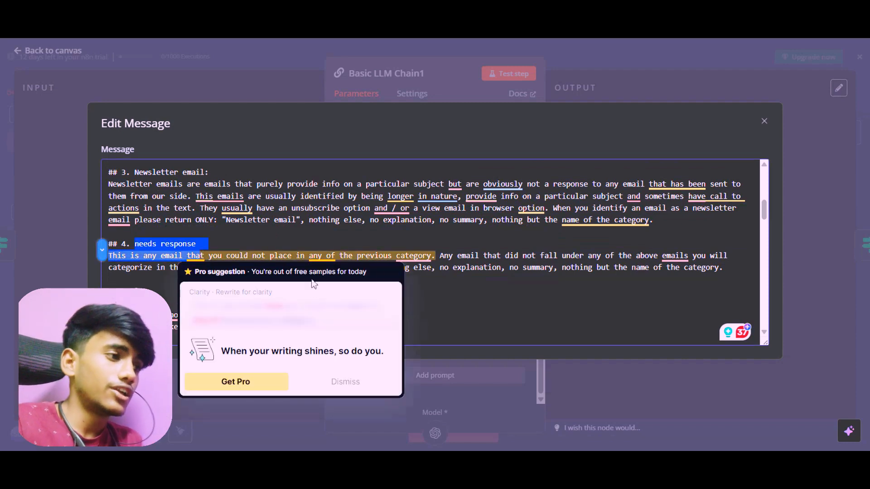
click(504, 294)
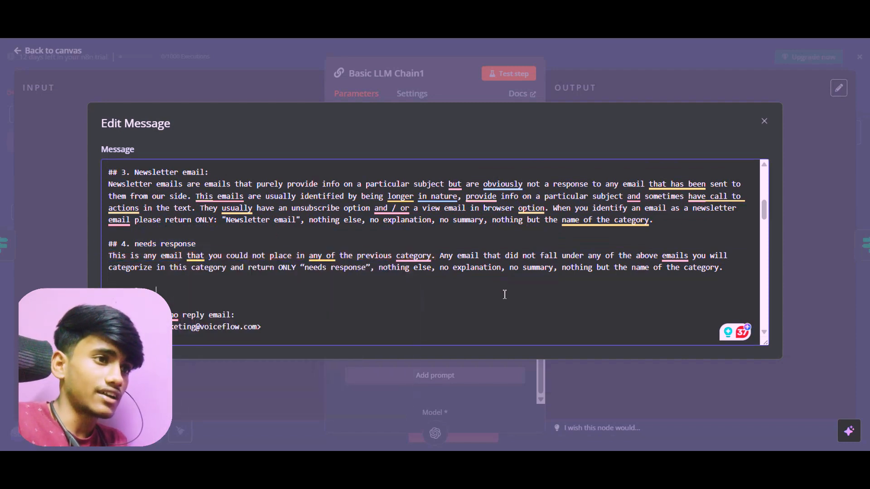
click(764, 121)
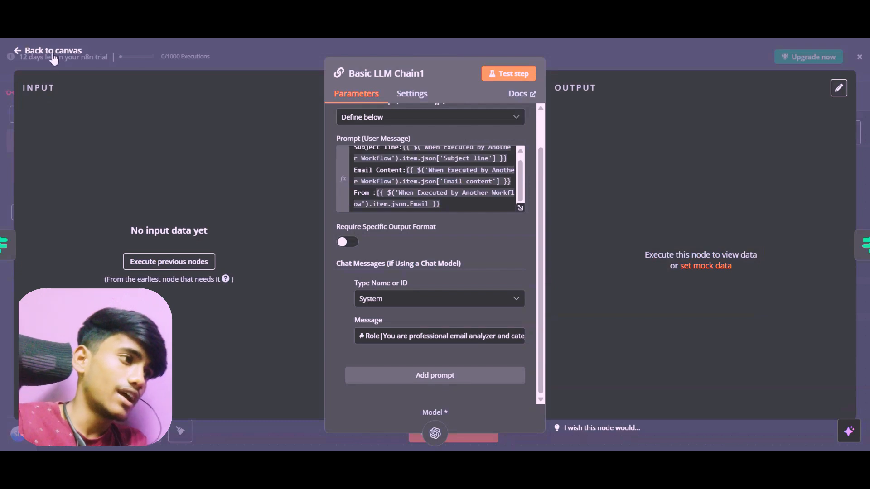
click(52, 50)
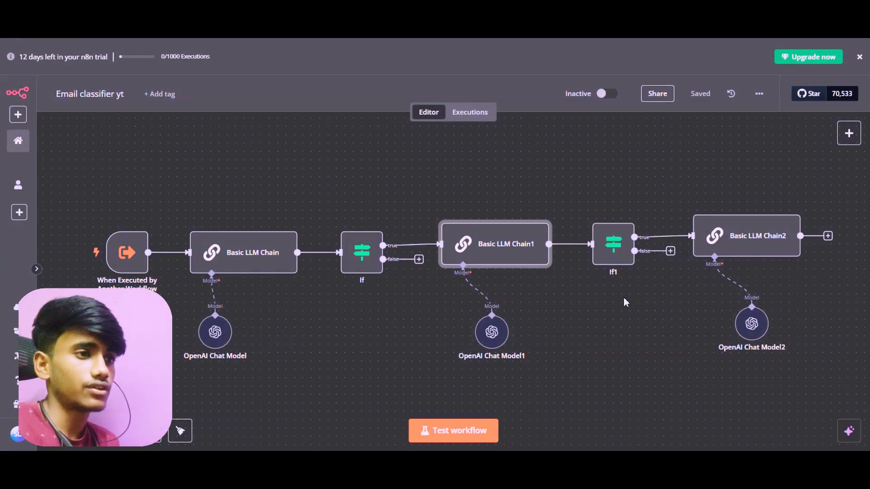
Open the Basic LLM Chain2 node to view its target-email prompt and system message field
scroll(623, 302, right, 2)
click(683, 245)
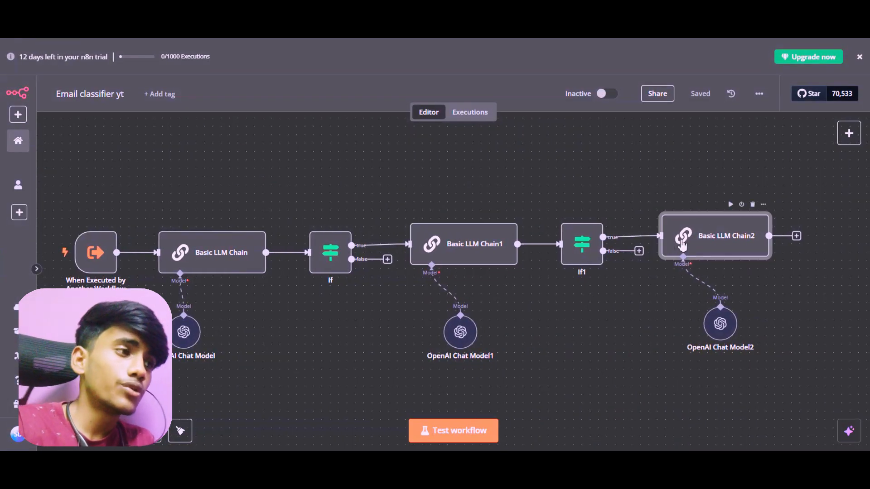
double_click(683, 245)
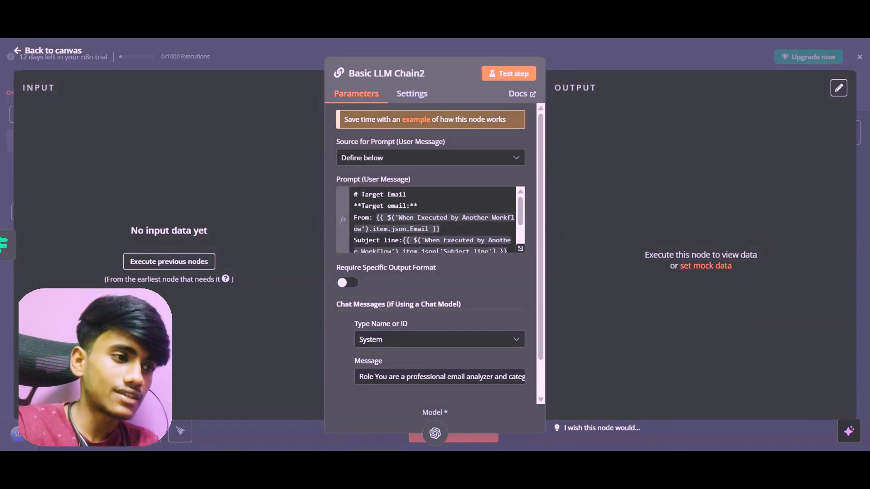
Switch to the FigJam board and examine the Categorize Email branch with its five email categories and connected tools
mouse_move(668, 458)
click(672, 435)
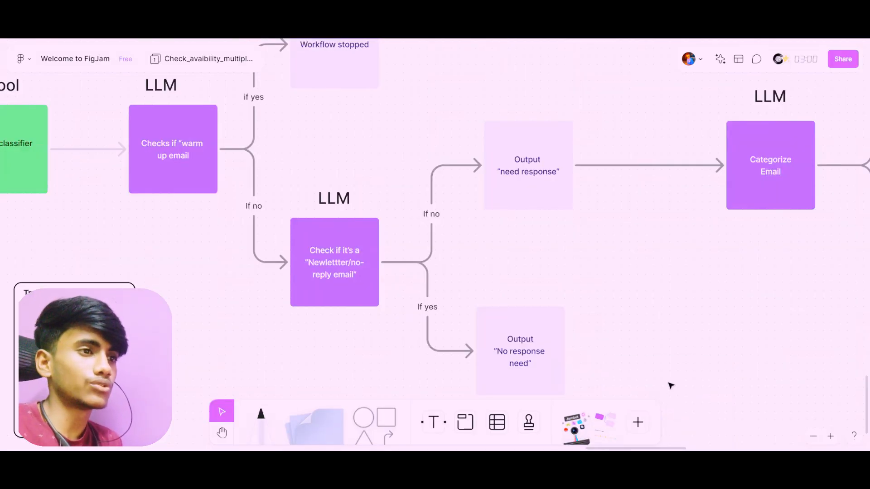
scroll(671, 386, right, 8)
scroll(671, 385, down, 5)
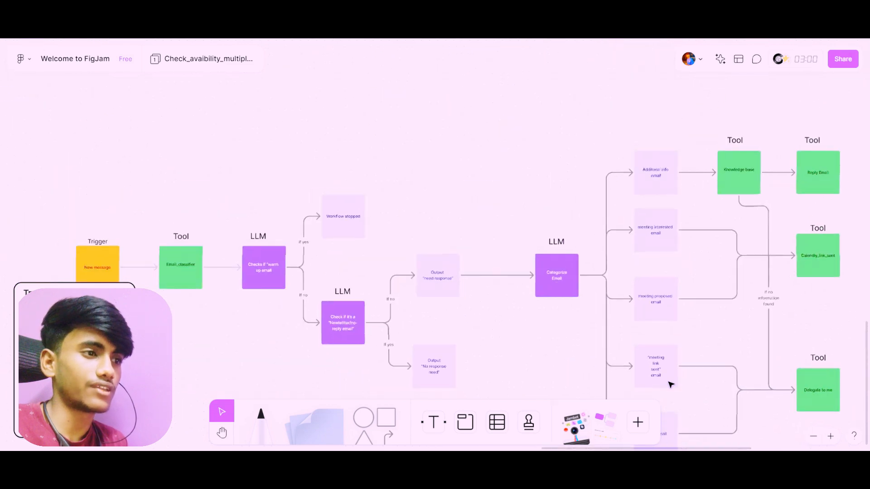
scroll(671, 384, right, 3)
scroll(646, 369, down, 3)
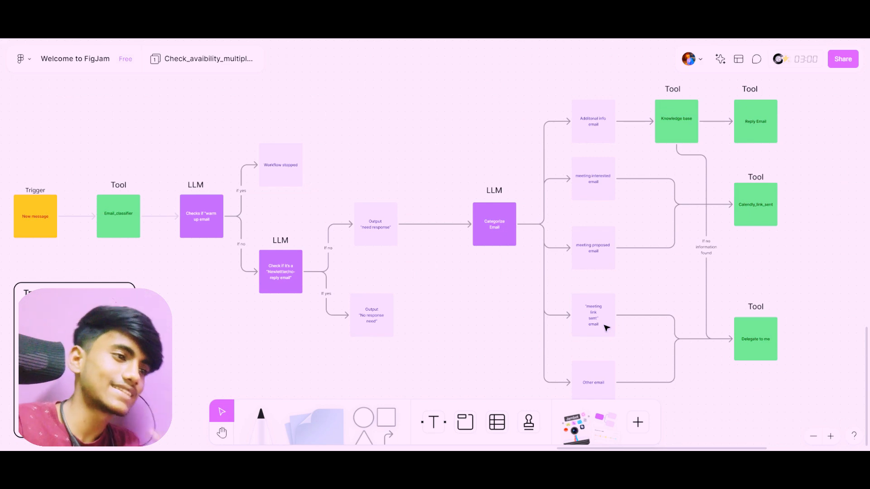
scroll(604, 333, down, 1)
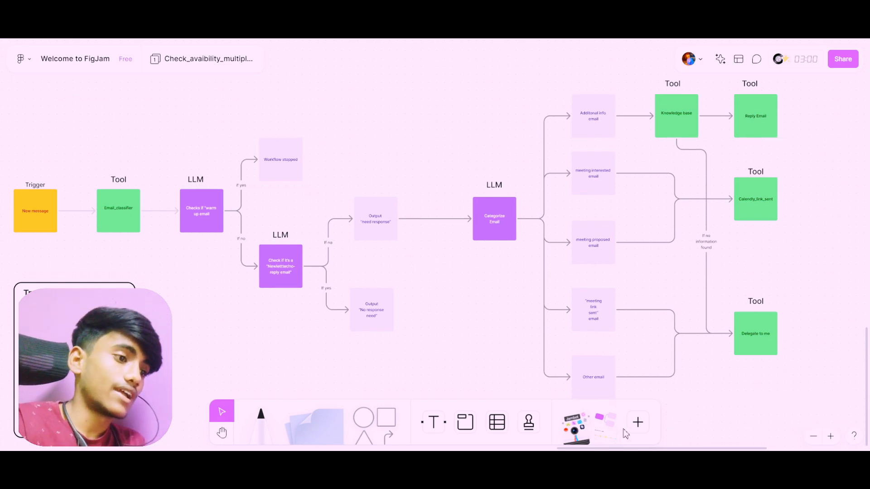
Switch back to the n8n classifier workflow, review the first If node's condition and Ignore Case option, and return to the canvas
click(591, 431)
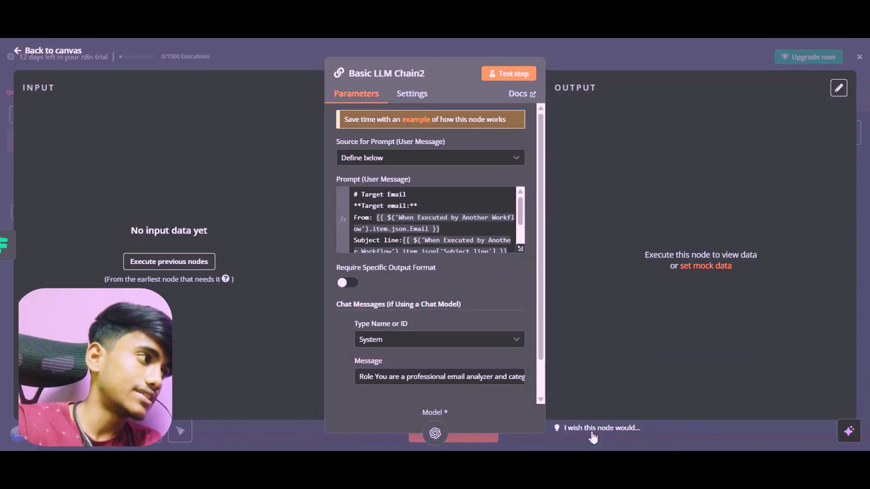
click(24, 54)
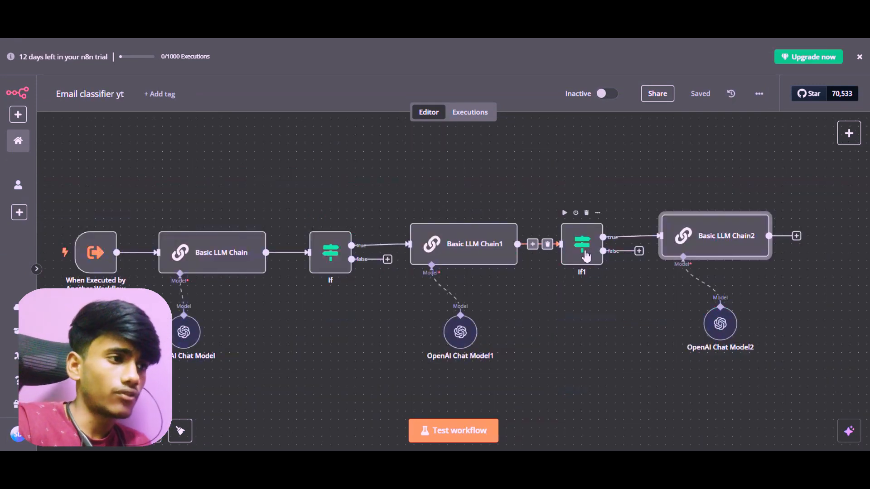
double_click(331, 271)
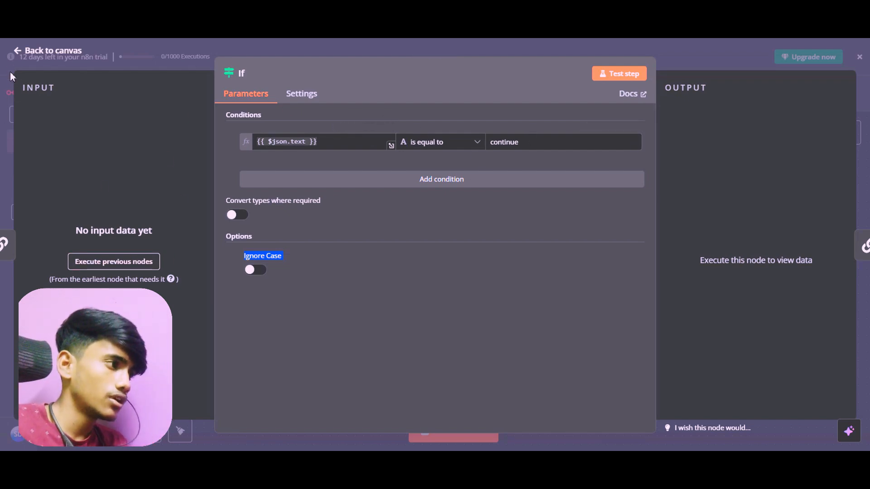
click(16, 50)
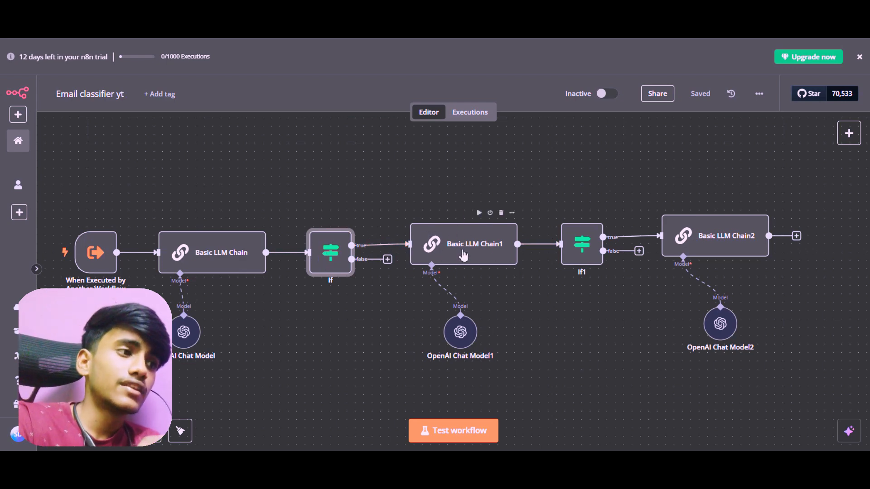
Look at Basic LLM Chain1's parameters again, review the If1 node's condition, and return to the canvas
double_click(489, 255)
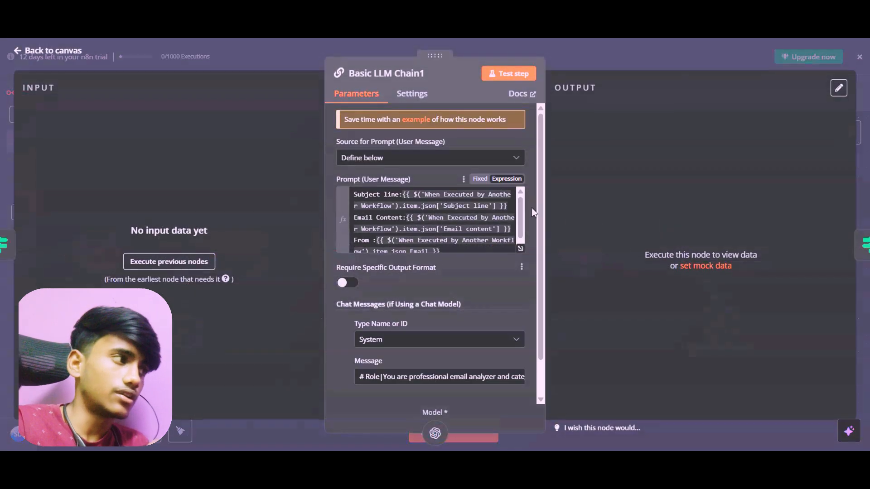
click(53, 51)
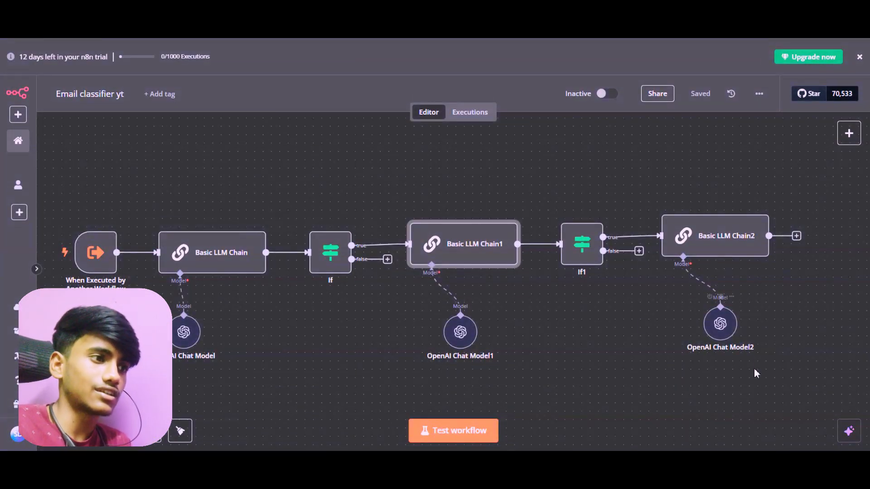
double_click(572, 243)
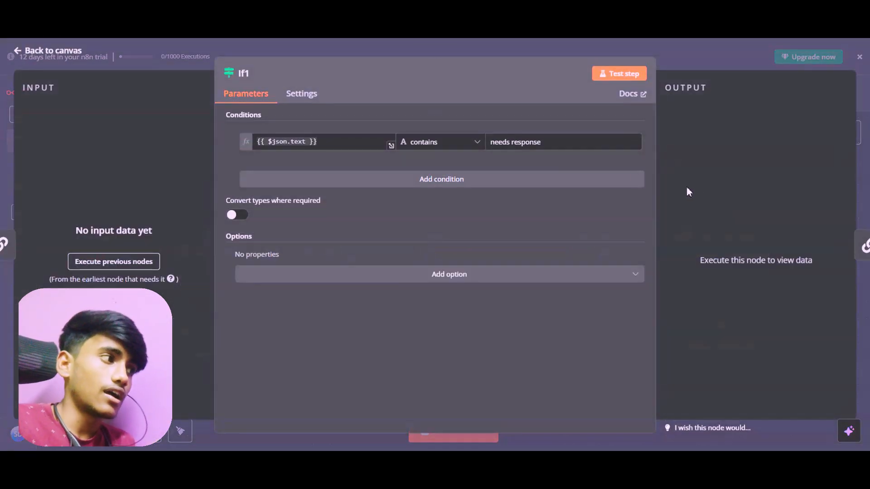
click(50, 51)
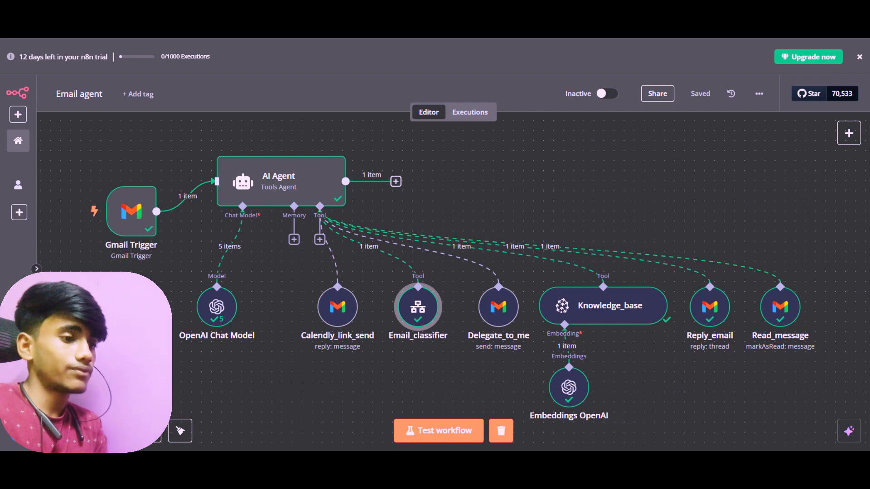
Consult the full flow diagram on the FigJam board and switch back to the n8n Email agent workflow
click(662, 442)
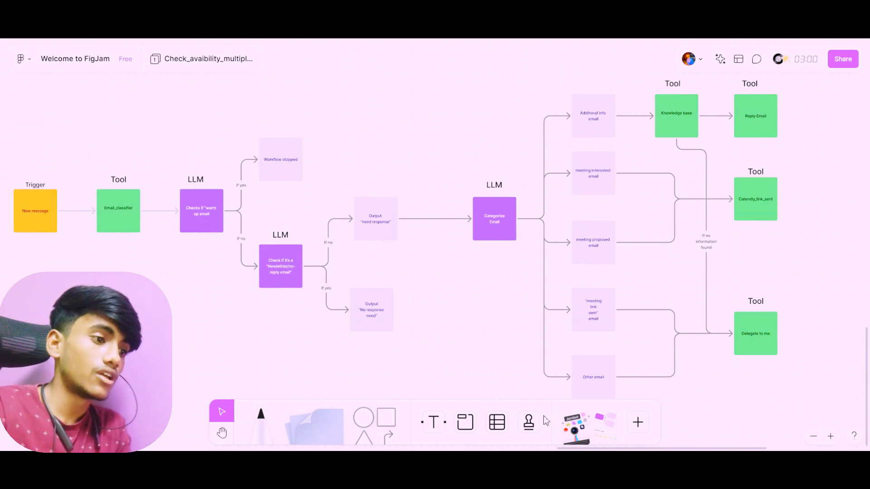
mouse_move(591, 448)
click(589, 419)
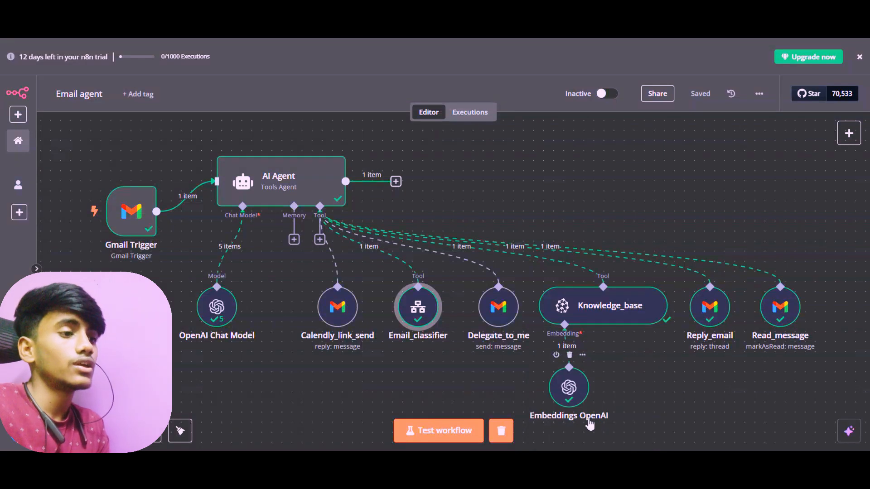
Review the Knowledge_base node's Pinecone parameters and the Reply_email node's thread, message and description settings, and return to the canvas
double_click(598, 323)
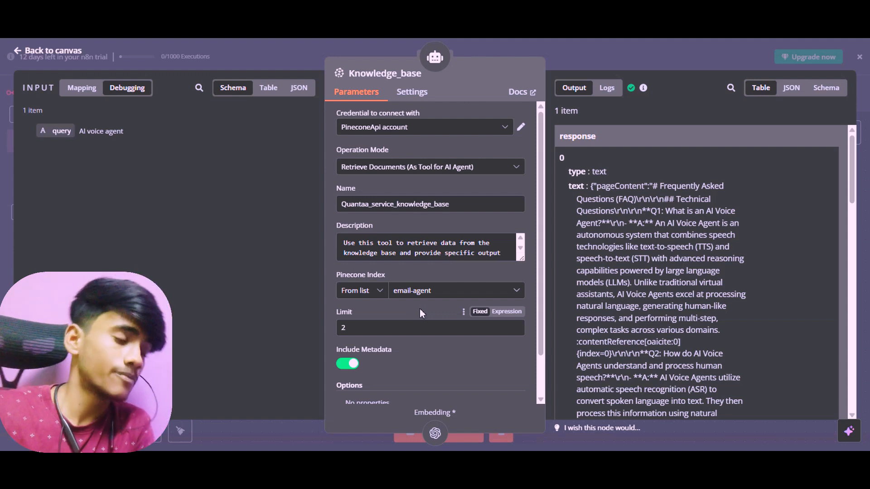
key(Escape)
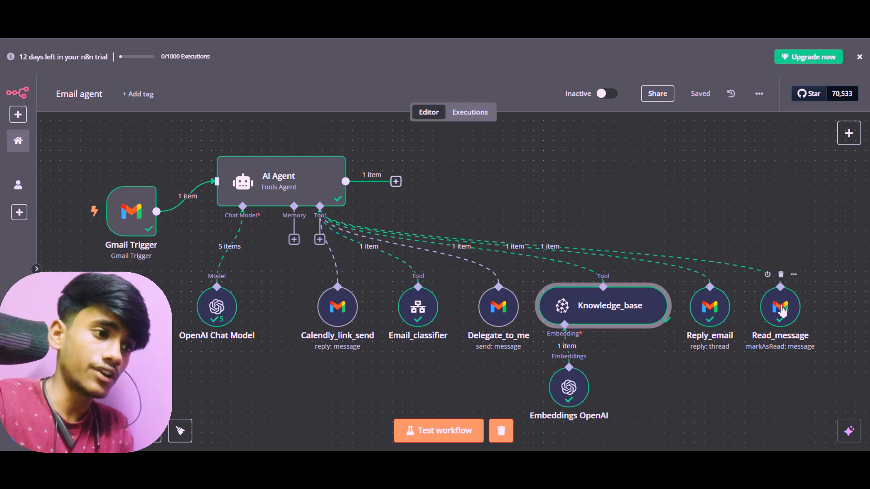
click(723, 317)
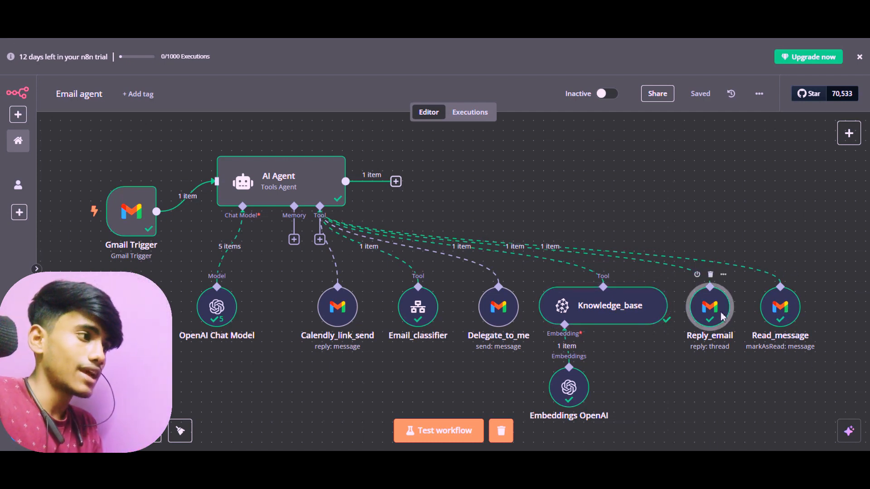
double_click(723, 317)
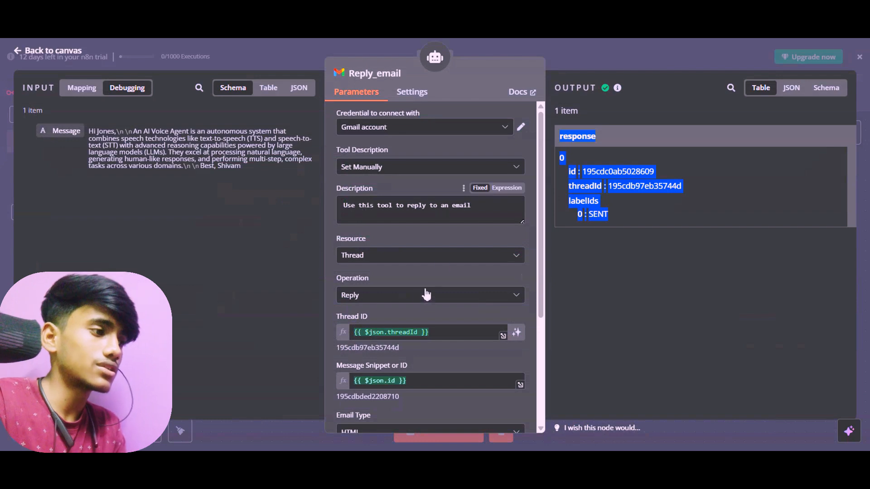
scroll(422, 296, down, 2)
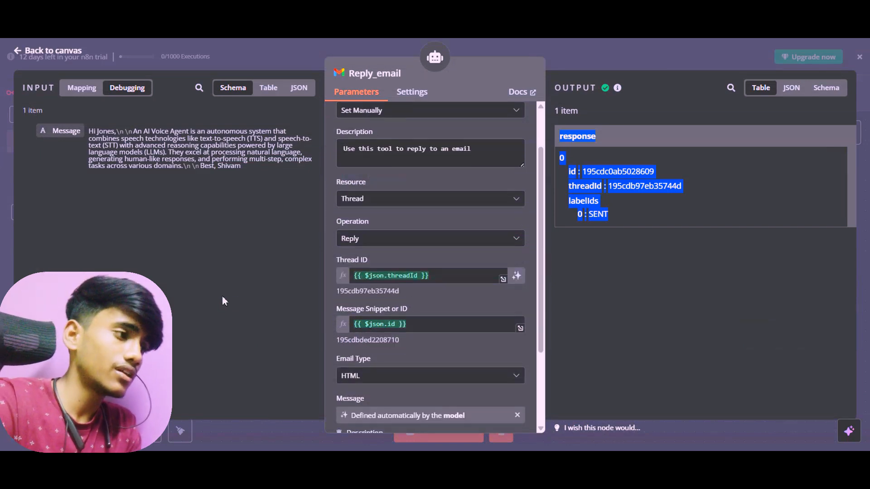
scroll(386, 279, up, 2)
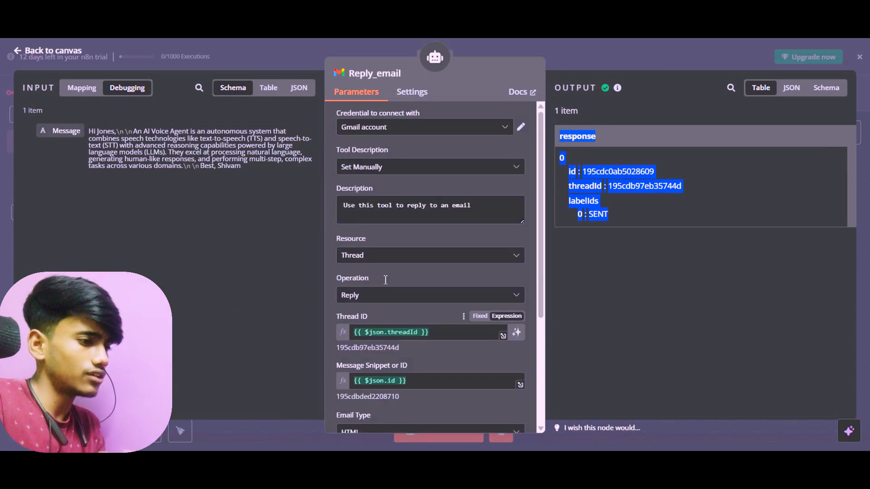
scroll(354, 244, down, 6)
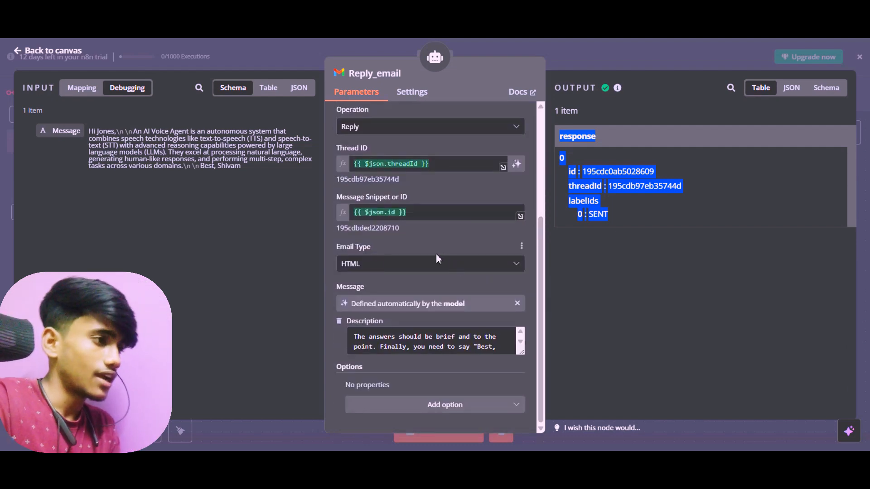
scroll(436, 254, up, 5)
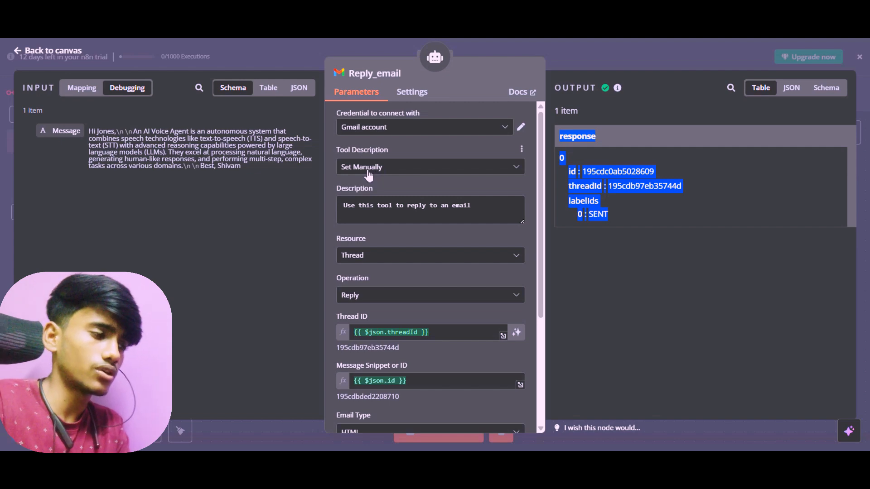
scroll(371, 190, down, 4)
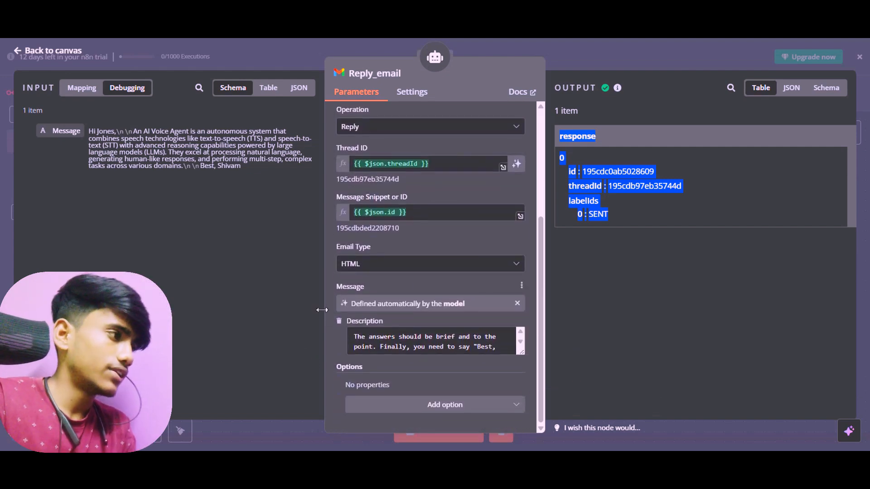
click(30, 58)
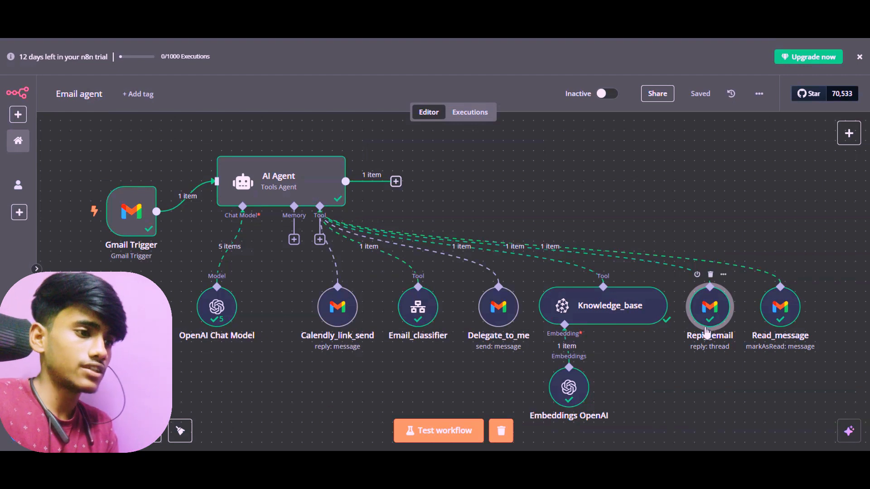
Consult the FigJam board's email category branches leading to the Reply Email and Calendly_link_sent tools, and return to the n8n Email agent workflow
mouse_move(667, 475)
click(667, 422)
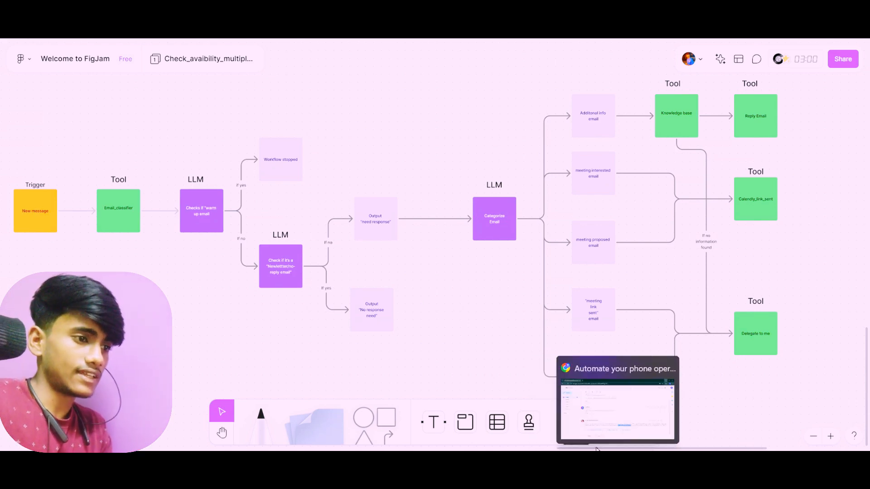
mouse_move(589, 475)
click(565, 418)
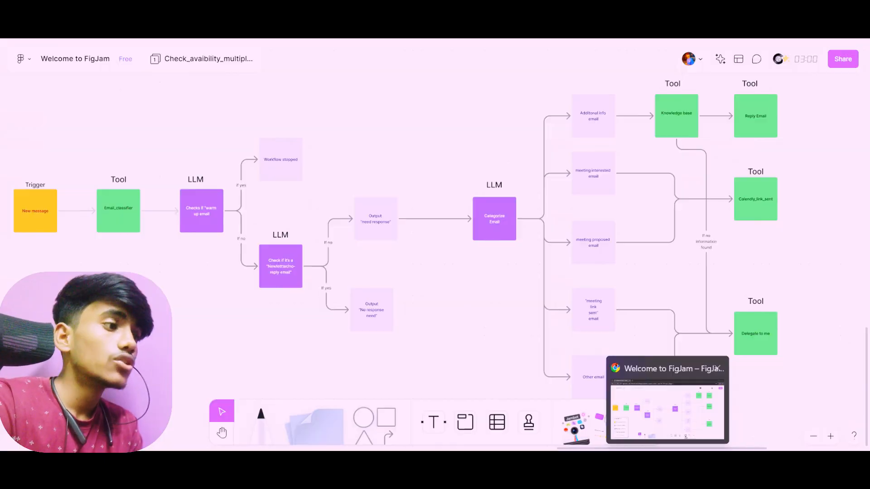
mouse_move(618, 463)
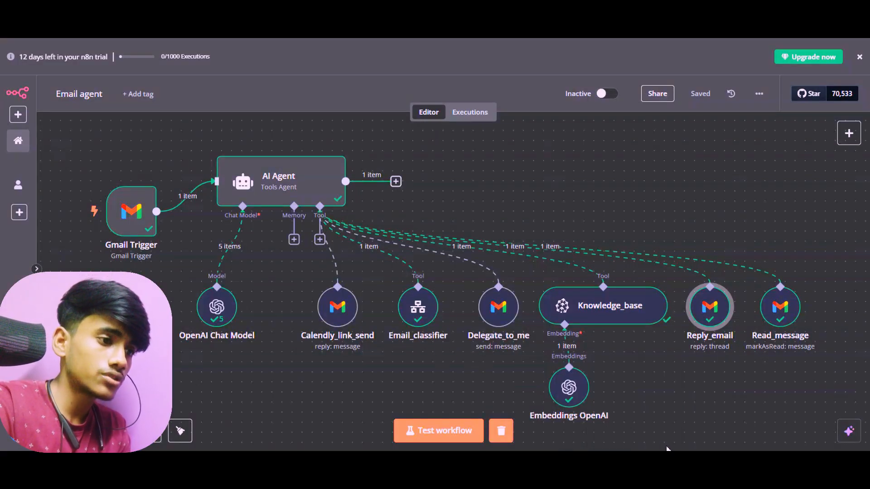
mouse_move(667, 461)
click(667, 439)
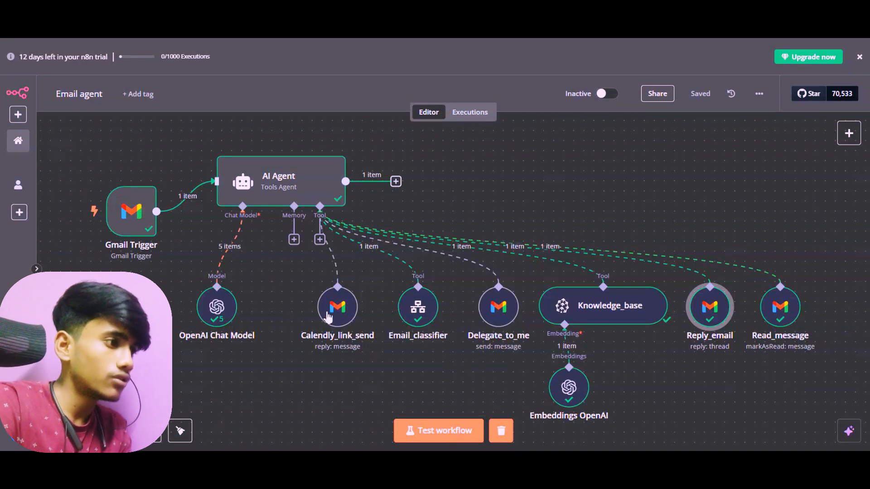
Review the Calendly_link_send node's reply settings, highlight its Calendly link message, and return to the canvas
click(329, 317)
double_click(329, 317)
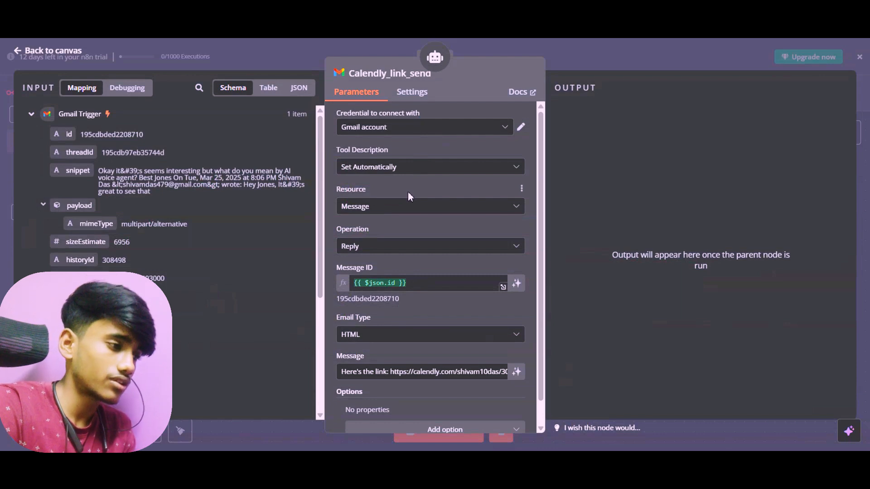
scroll(408, 192, down, 1)
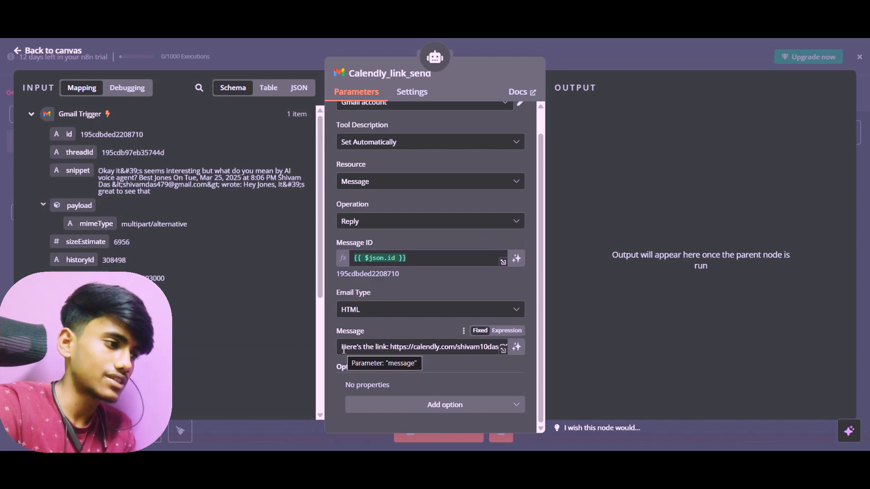
drag(343, 349, 513, 359)
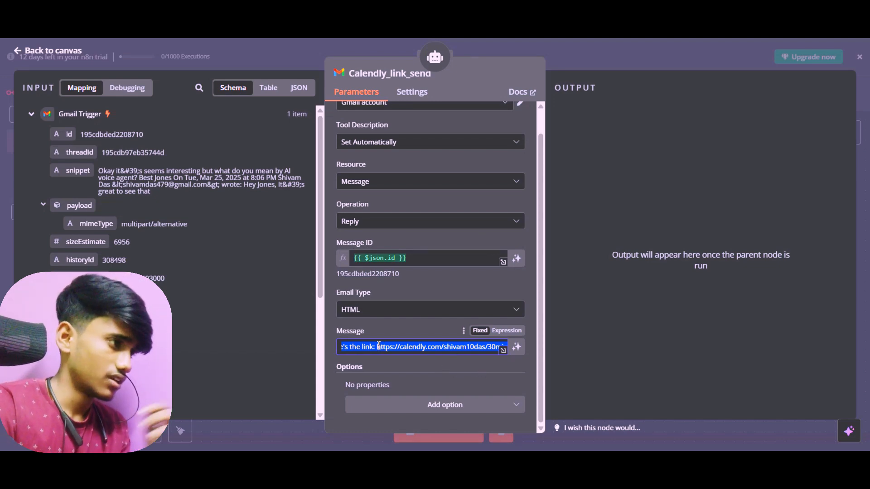
click(28, 58)
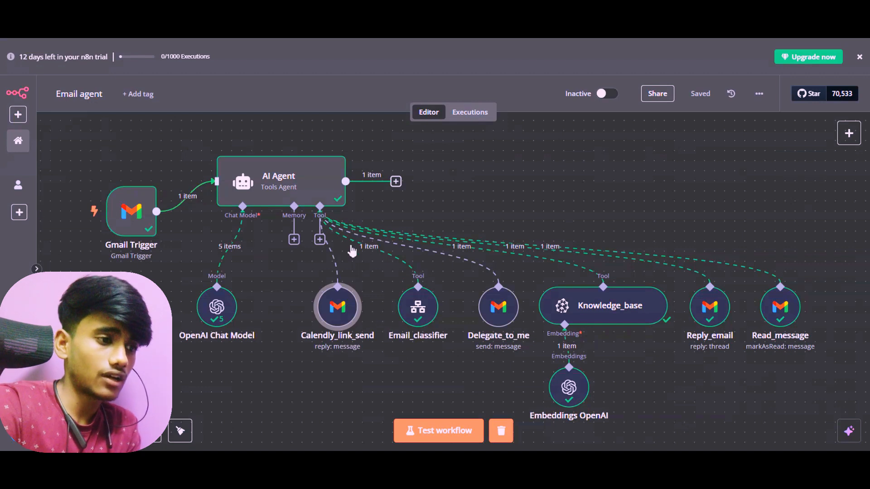
Switch to the FigJam board to check the branches leading to the Delegate to me tool, and return to the n8n workflow
click(643, 394)
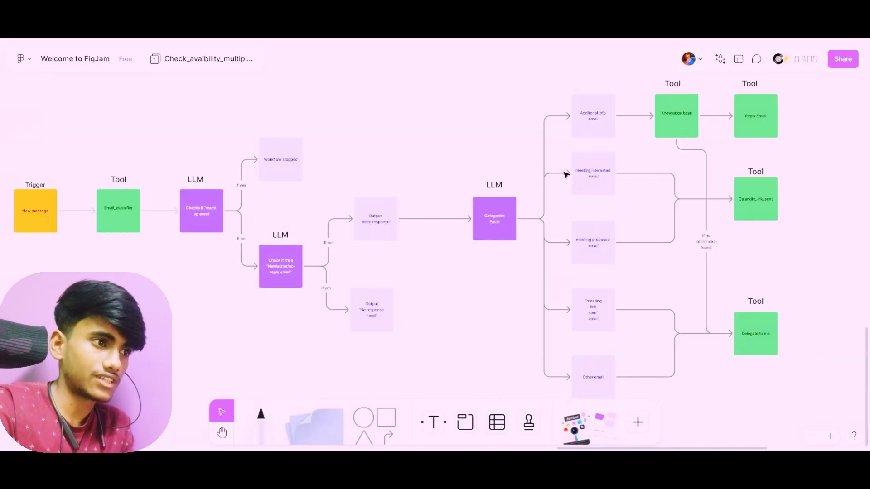
key(alt+Tab)
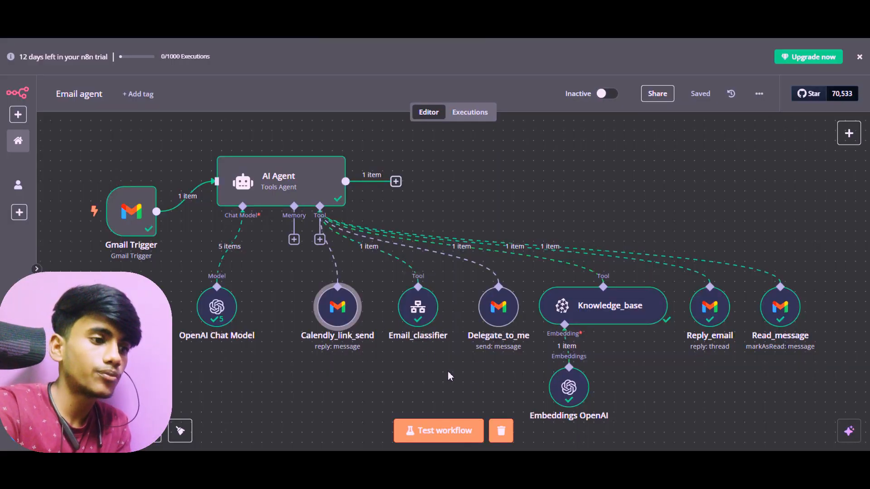
key(alt+Tab)
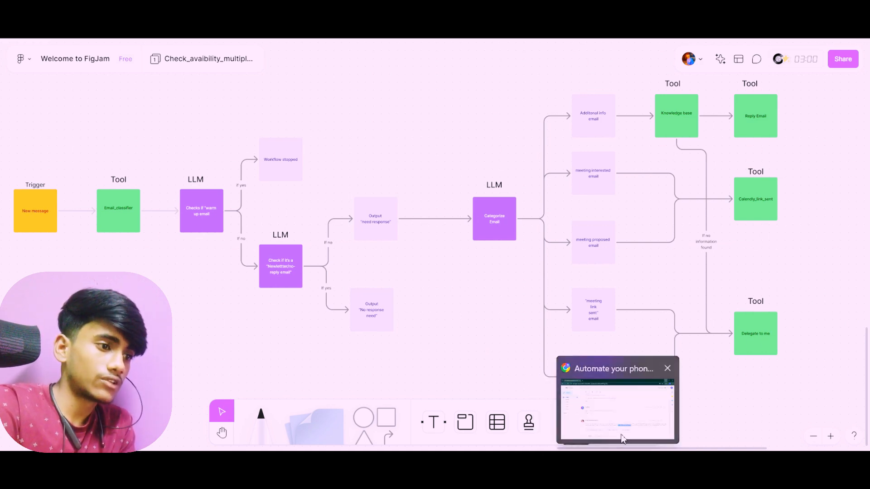
click(592, 459)
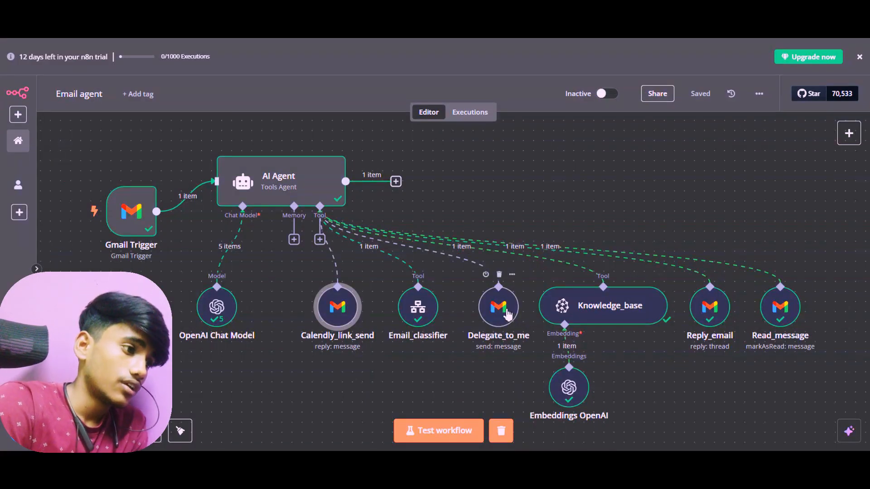
Review the Delegate_to_me node's parameters, highlighting its recipient e-mail and tool description, and return to the canvas
double_click(508, 314)
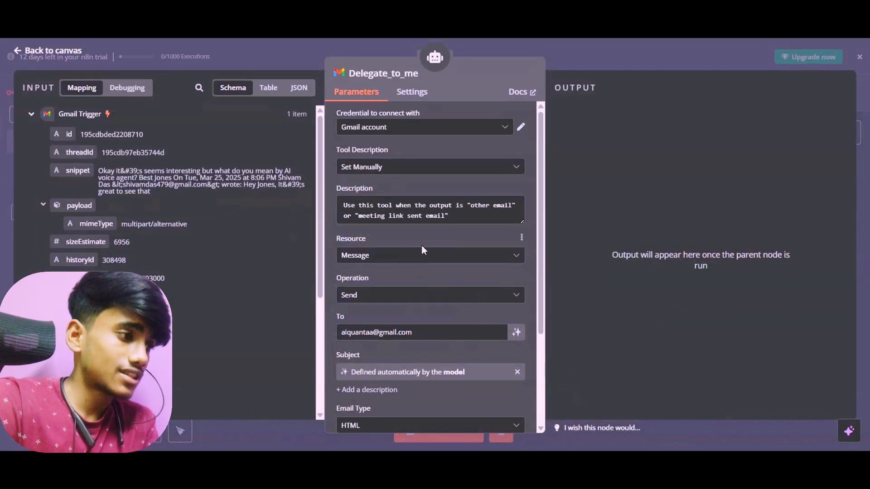
drag(424, 332, 330, 337)
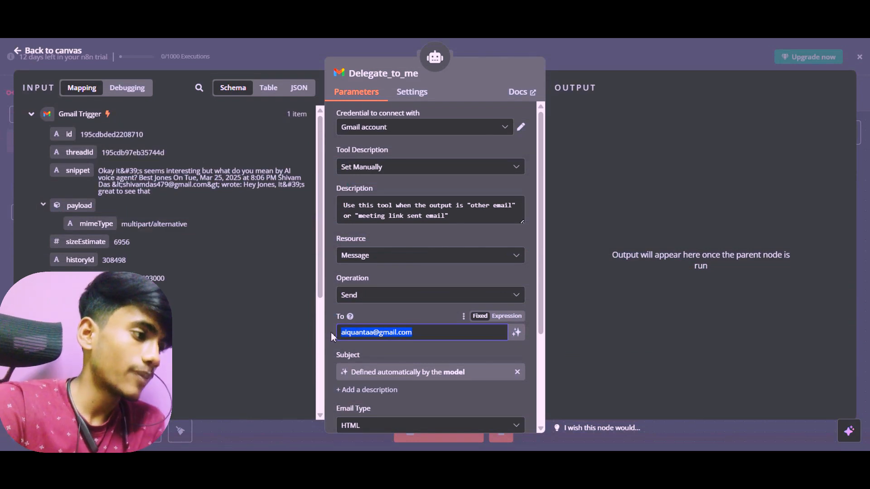
click(420, 332)
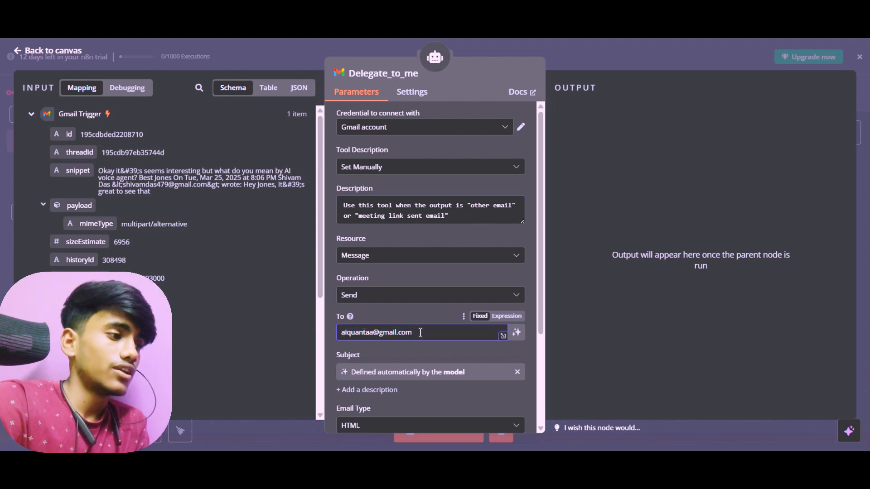
drag(413, 333, 334, 329)
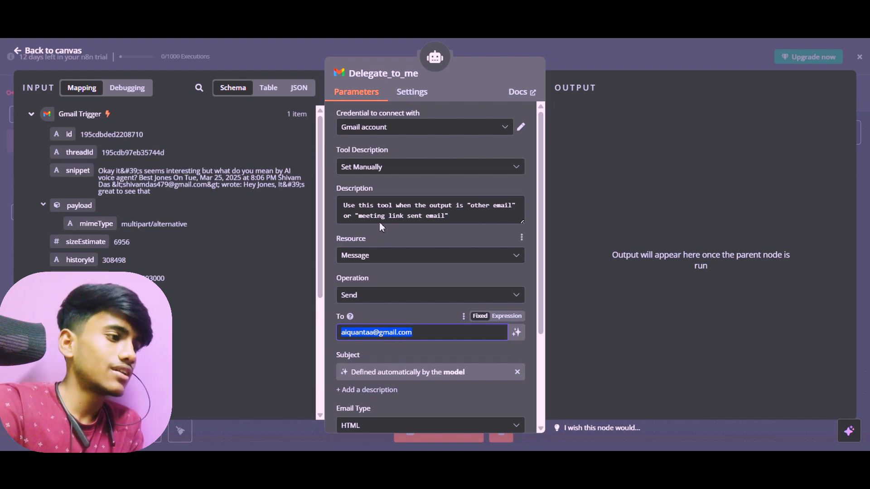
scroll(374, 194, down, 3)
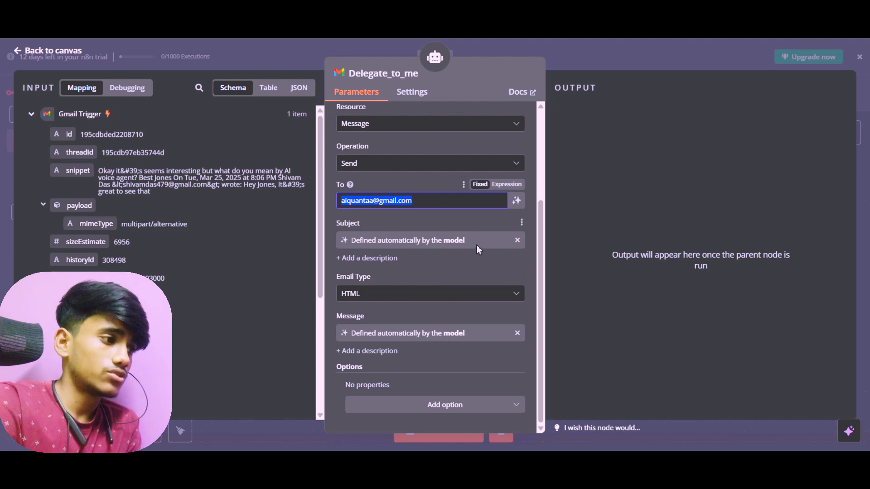
scroll(477, 246, up, 3)
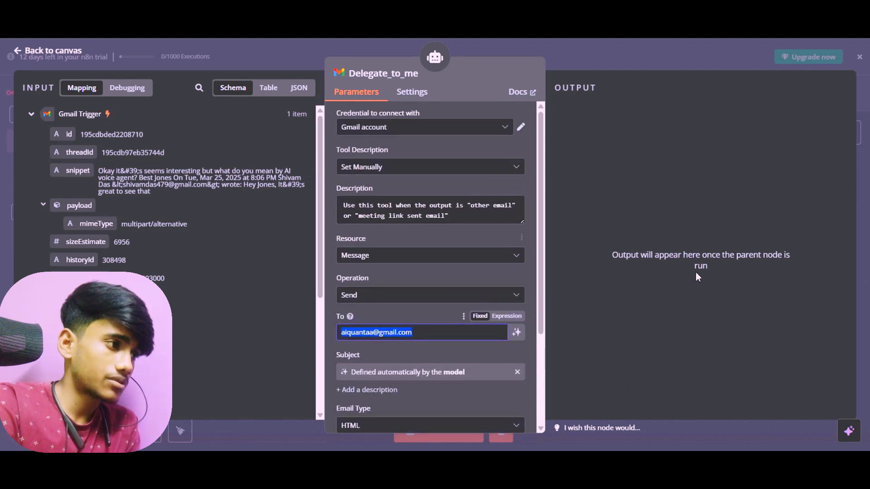
drag(343, 205, 493, 218)
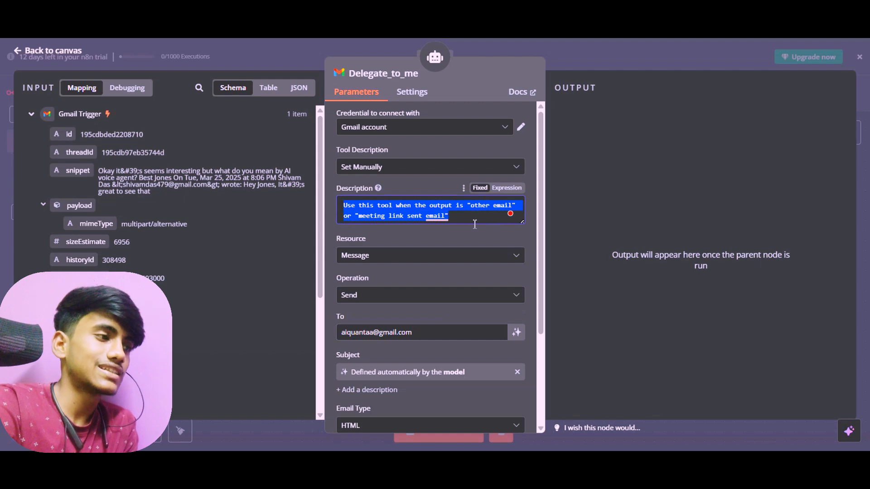
click(66, 54)
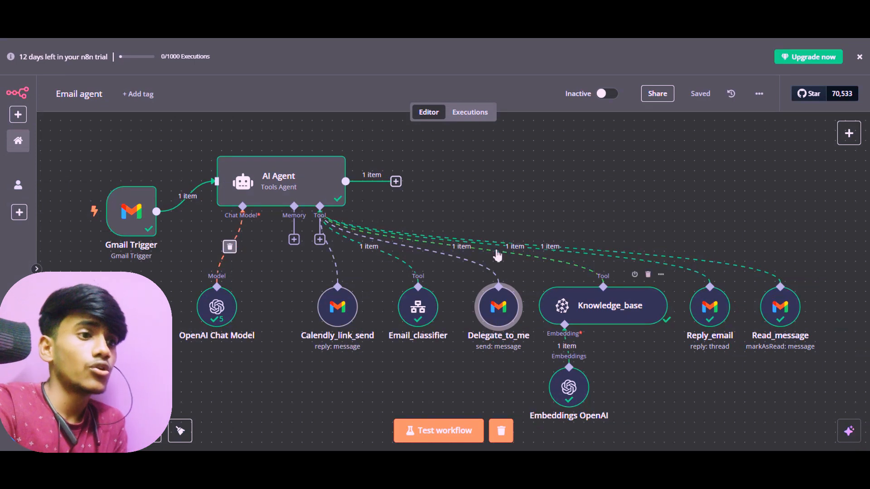
Review the Read_message node's Mark as Read settings and the Gmail Trigger's label and read status filters, and return to the canvas
double_click(792, 312)
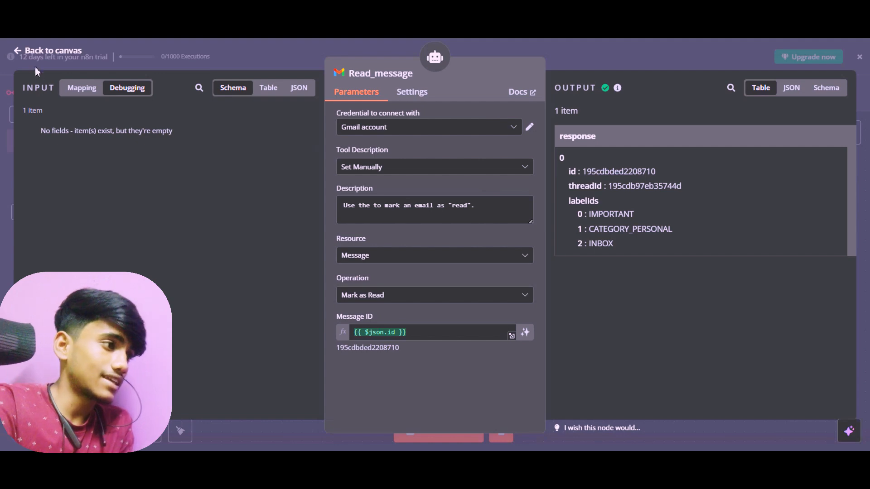
click(27, 51)
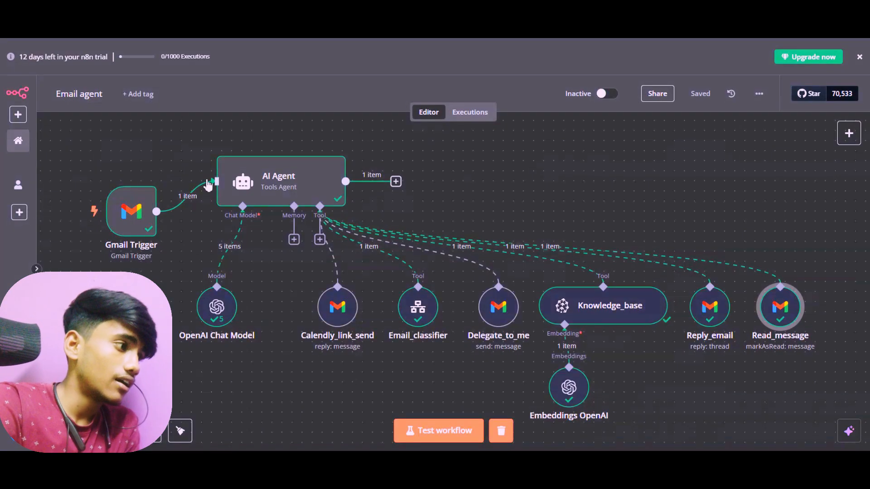
double_click(137, 225)
scroll(340, 191, down, 1)
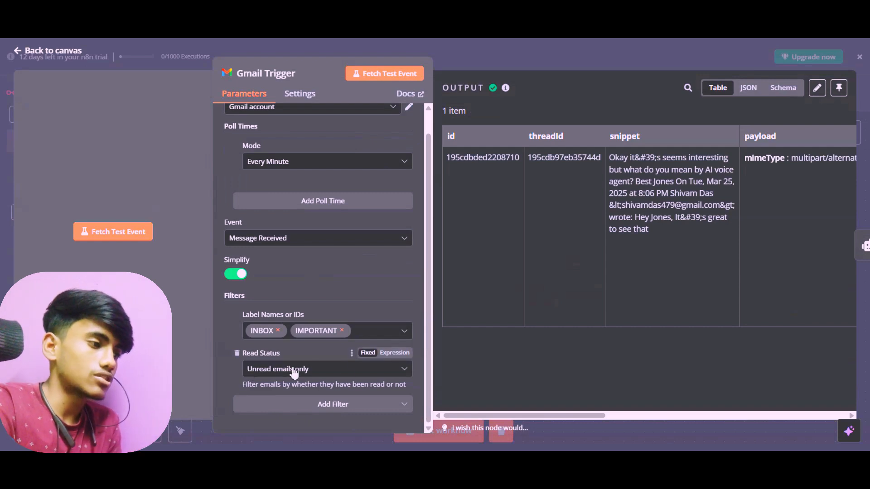
click(34, 60)
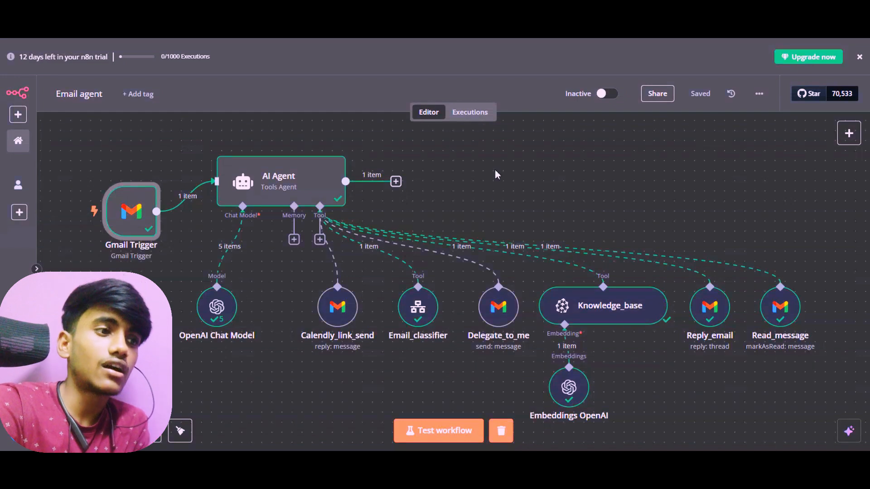